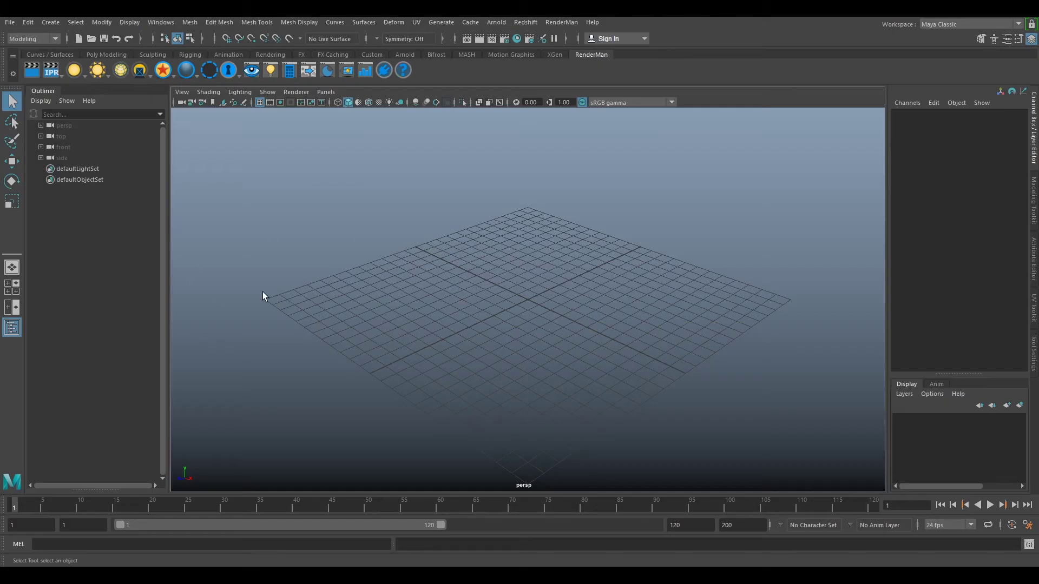
- Import Hunter_H001_FG01_V001_Cam_v001.mel from G:\VFXtutors\Matchmove\MM024\Hunter\Plates\H001\tut
click(8, 24)
click(34, 142)
click(332, 163)
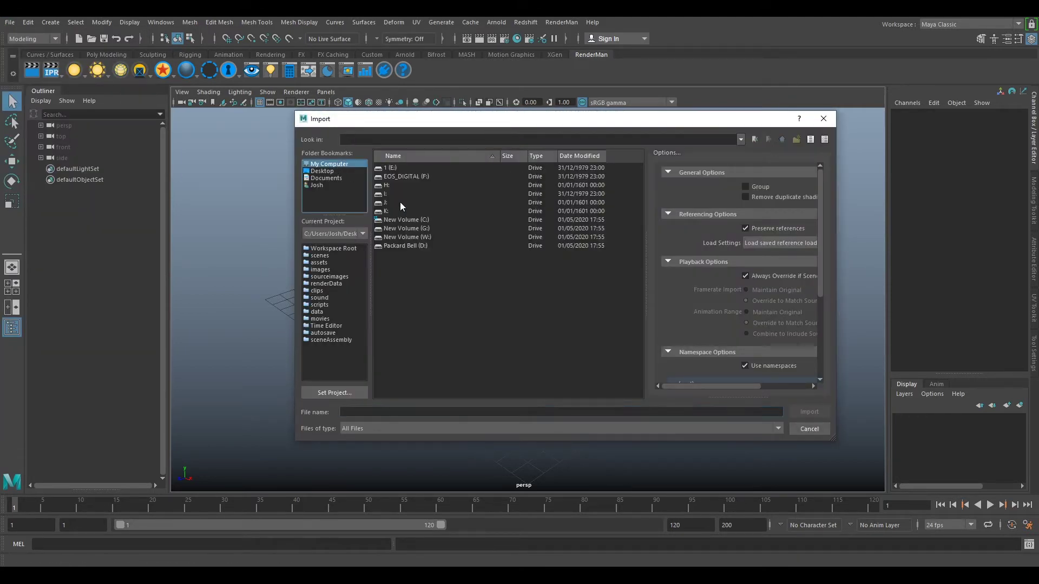
double_click(412, 227)
double_click(394, 168)
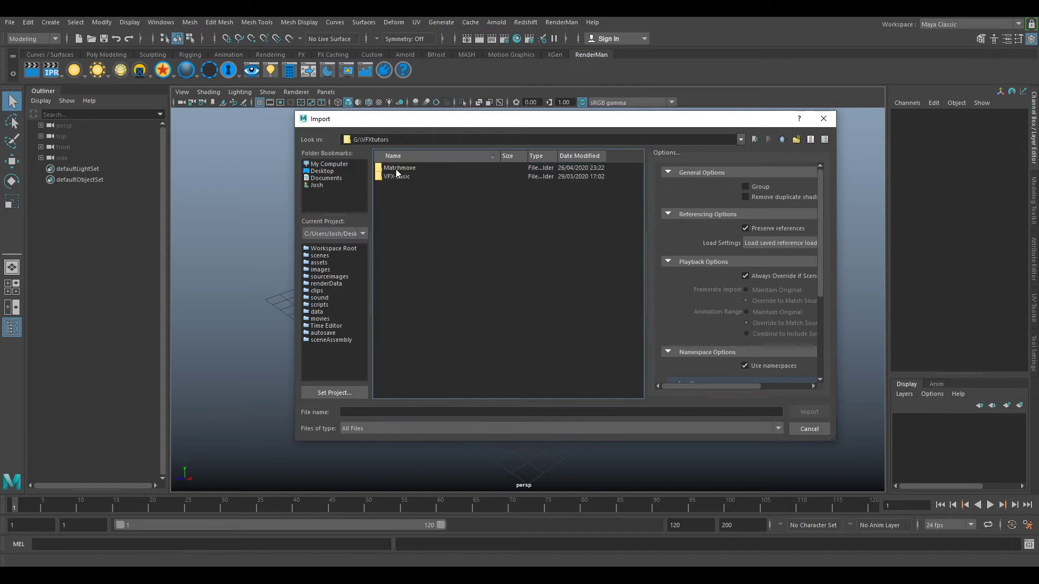
double_click(399, 168)
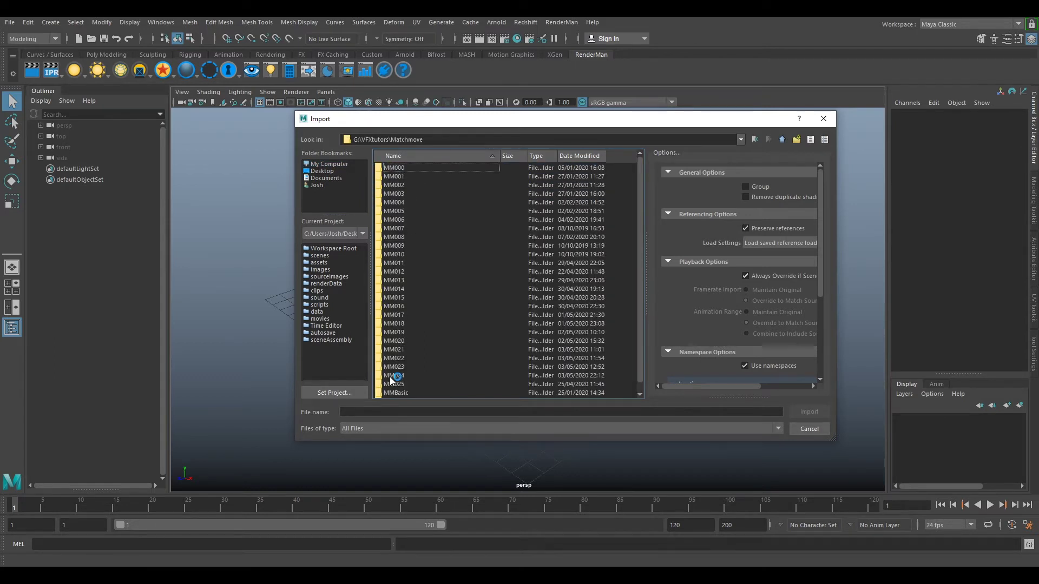
double_click(393, 379)
double_click(399, 170)
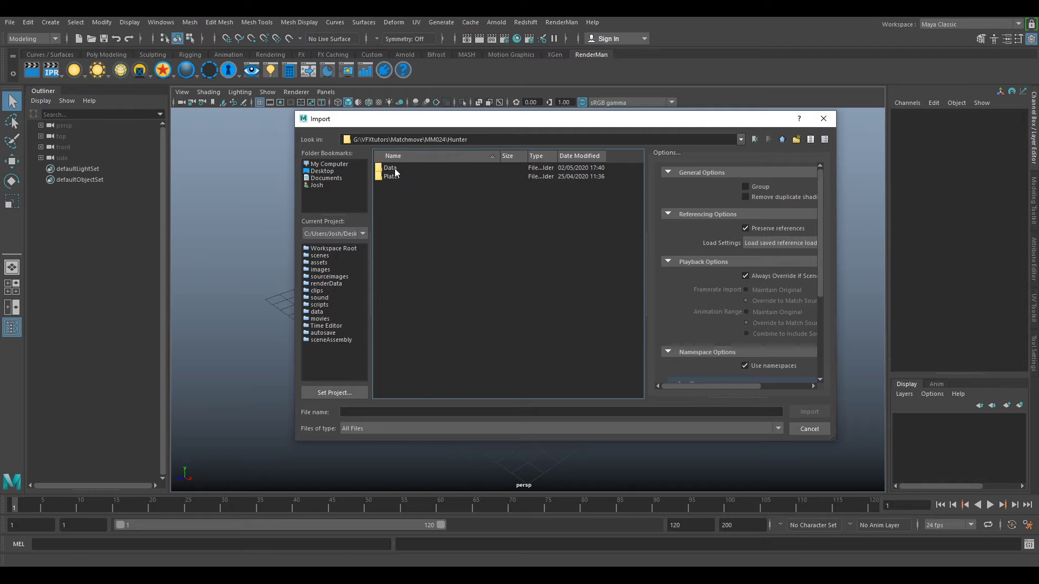
double_click(391, 176)
double_click(398, 169)
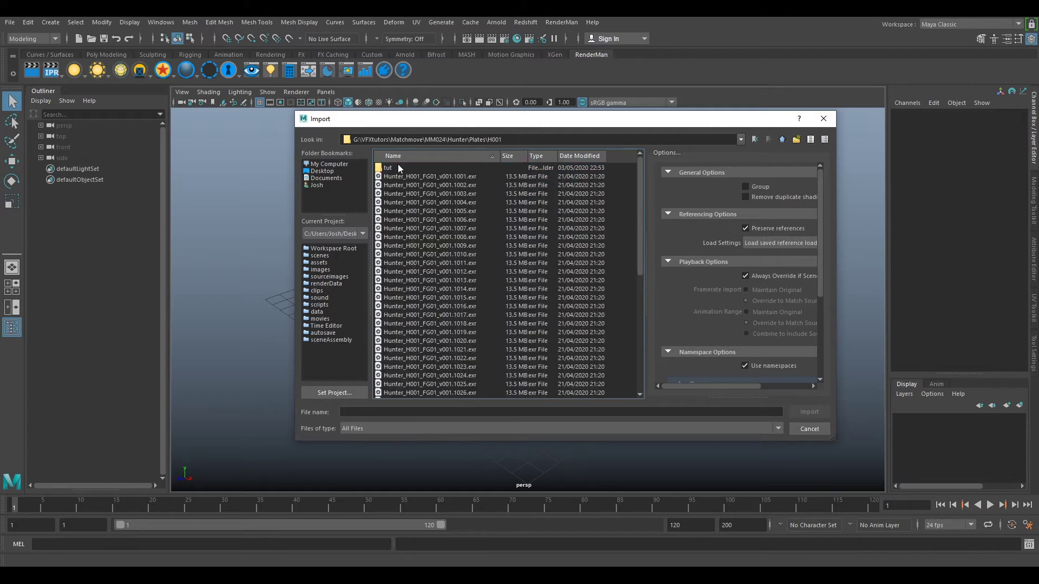
double_click(397, 168)
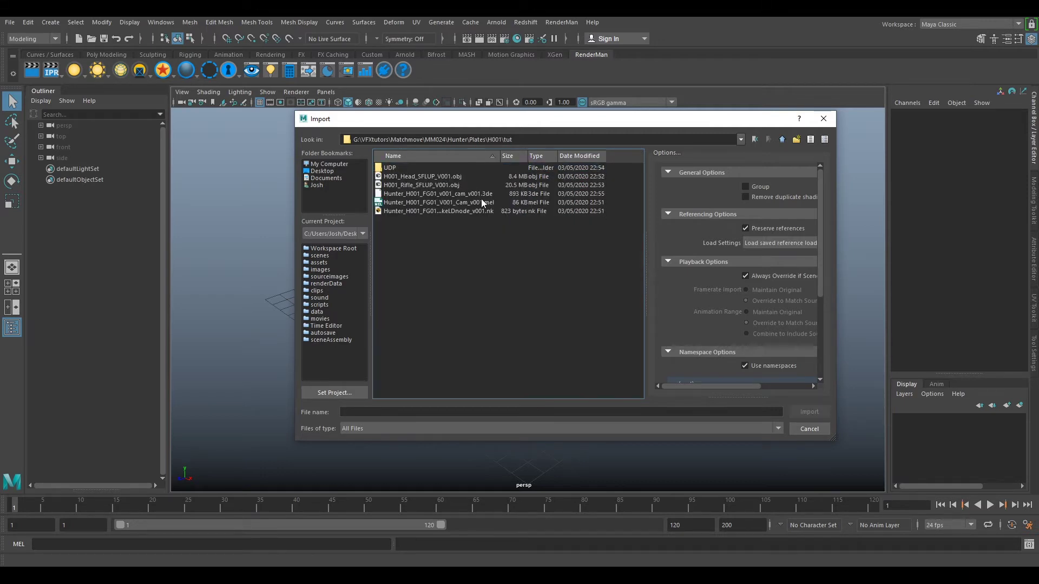
click(486, 203)
click(809, 412)
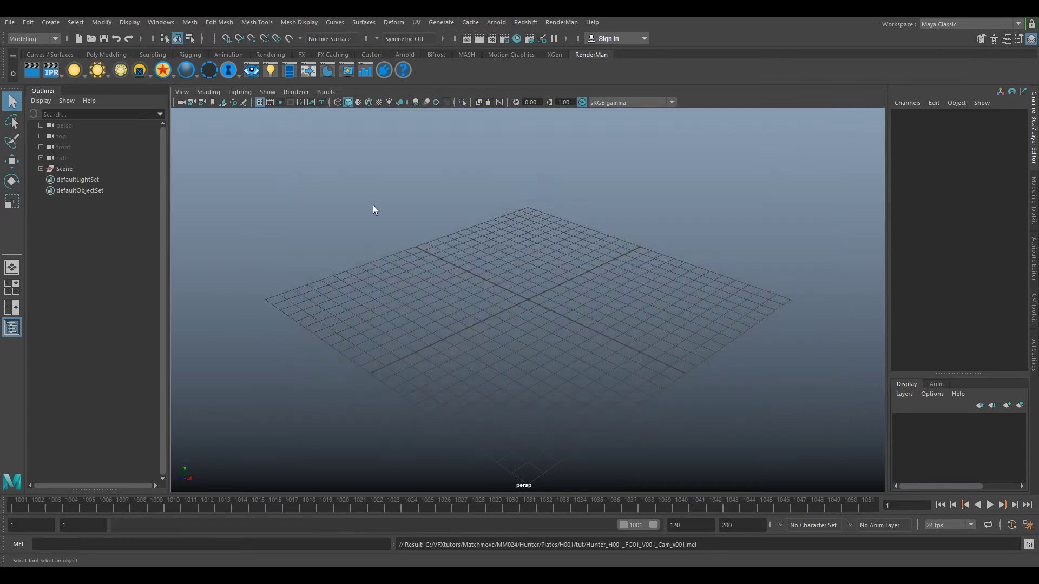
- Import the H001_Head_SFLUP_V001.obj head mesh
click(8, 24)
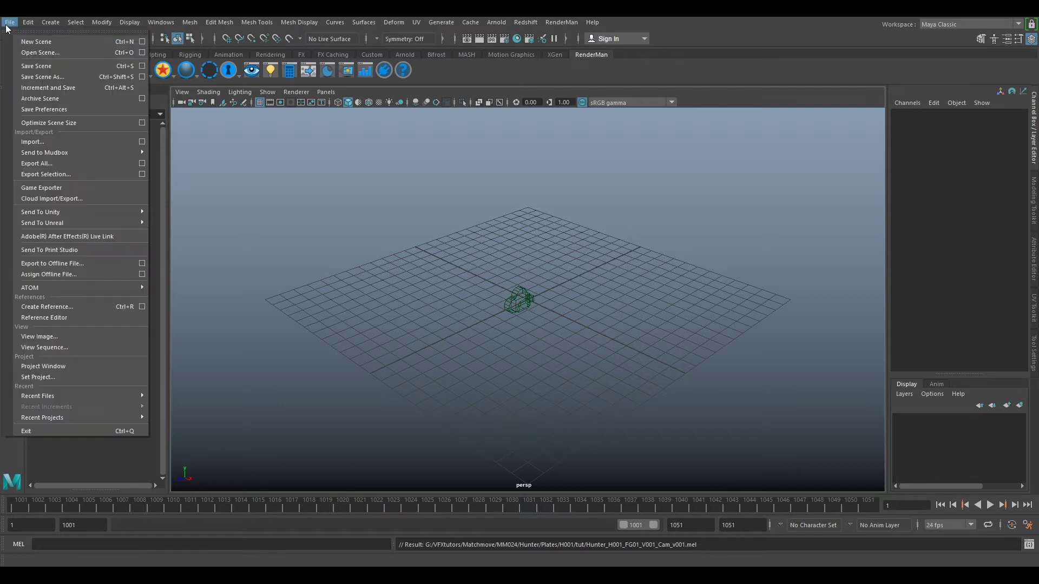
click(81, 142)
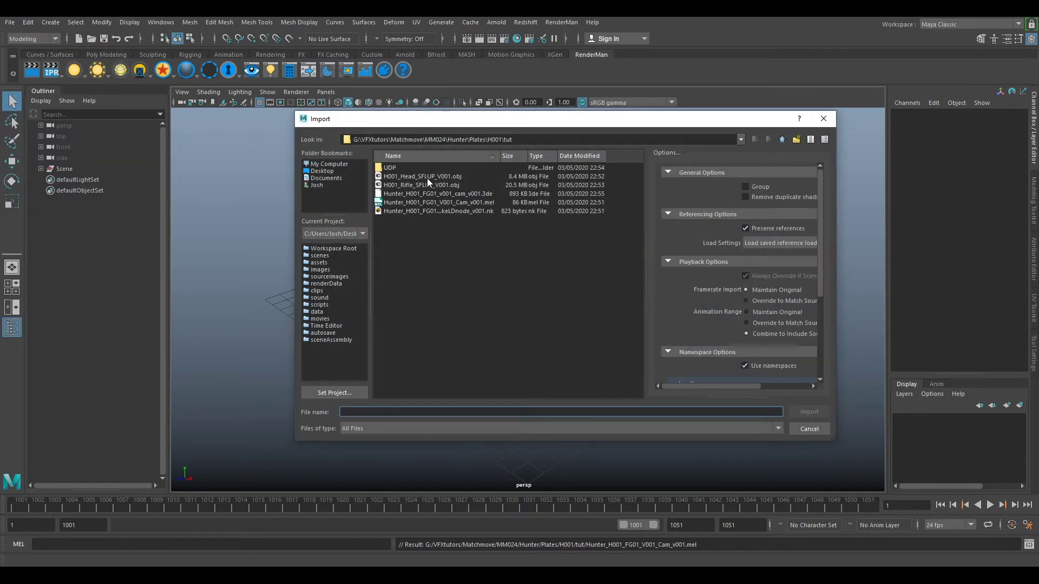
click(427, 178)
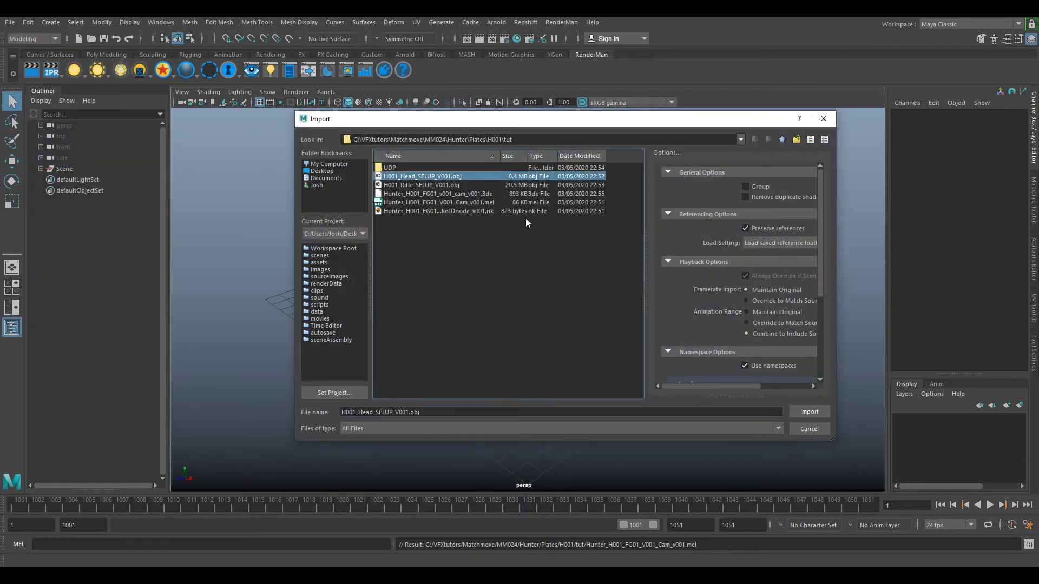
click(809, 412)
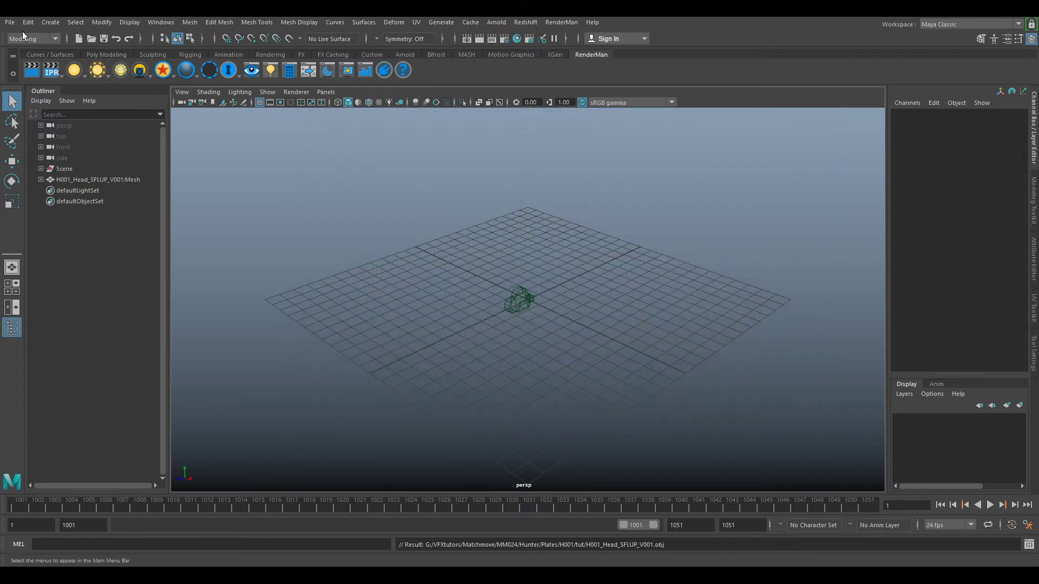
- Import the H001_Rifle_SFLUP_V001.obj rifle mesh
click(10, 22)
click(83, 142)
click(453, 184)
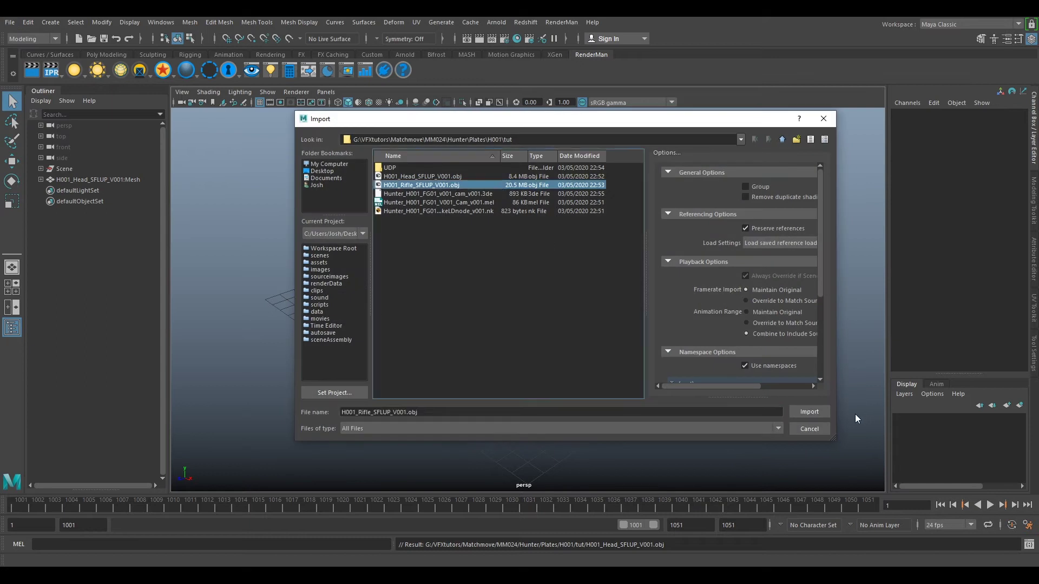
click(810, 413)
- Import Hunter_SetGeo_v001.obj from the Hunter\Data\SetGeo\SetGeo folder
click(15, 23)
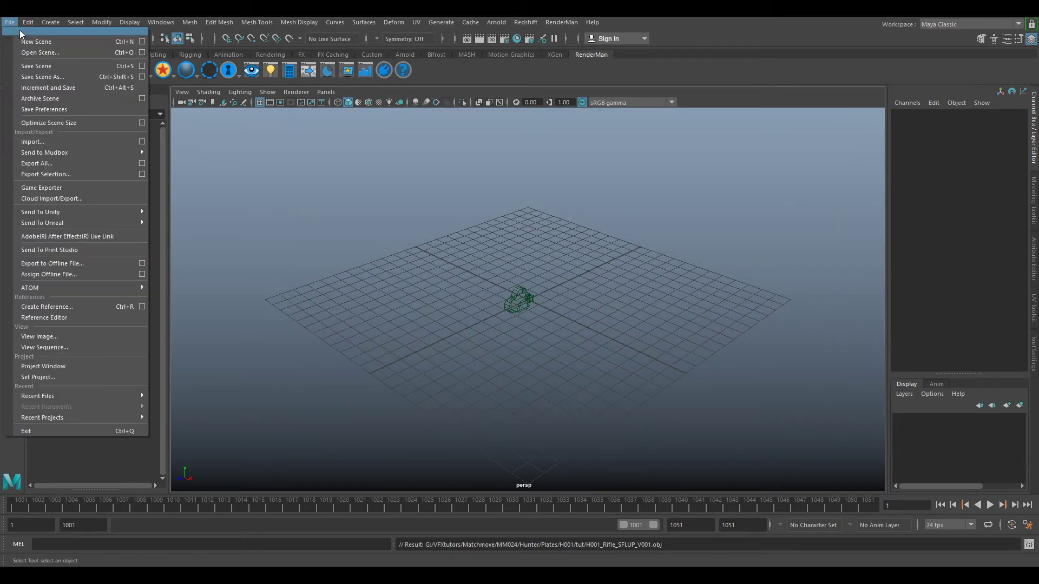
click(79, 137)
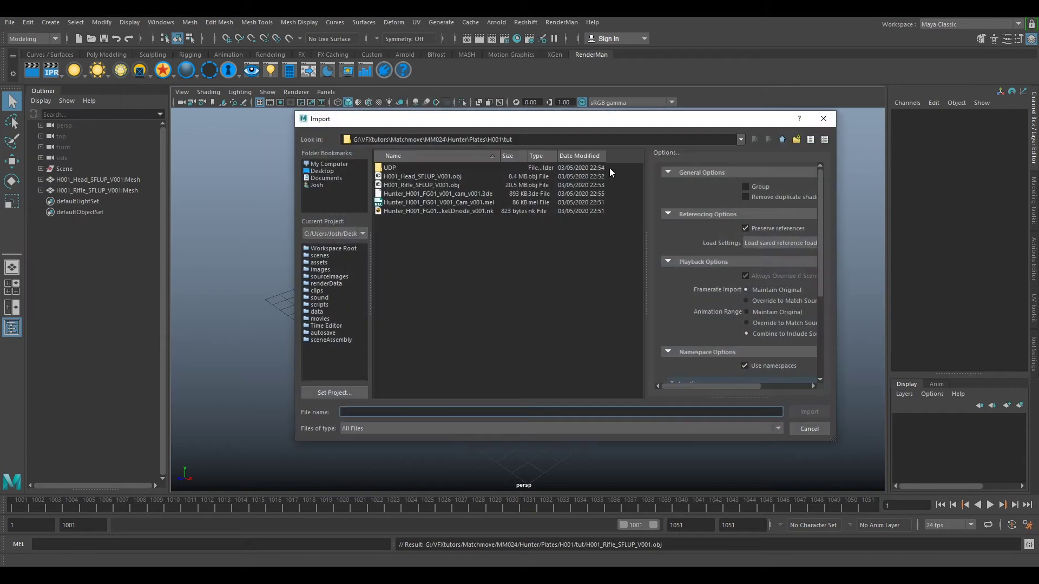
click(783, 139)
click(782, 139)
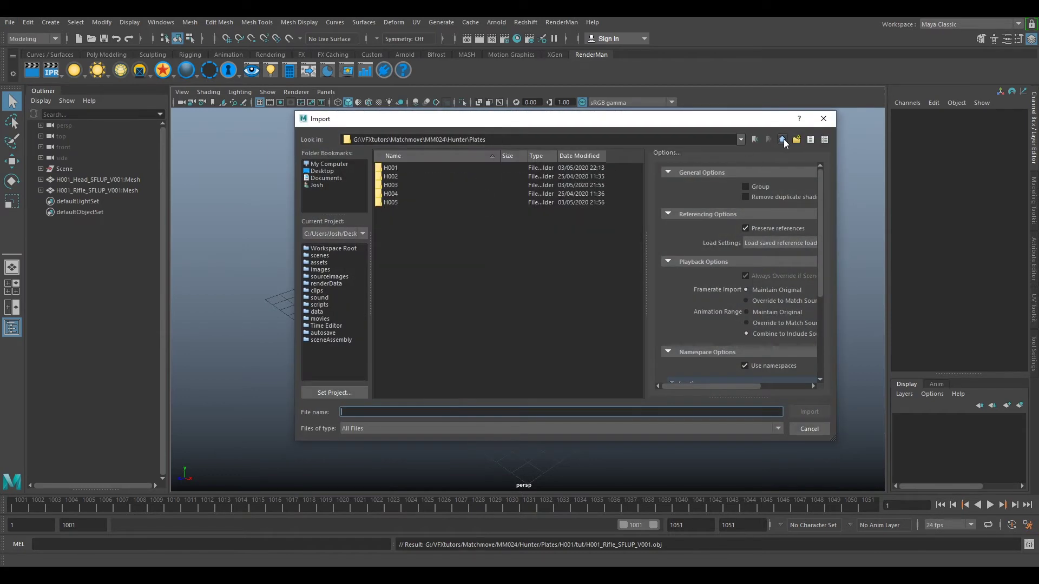
click(388, 169)
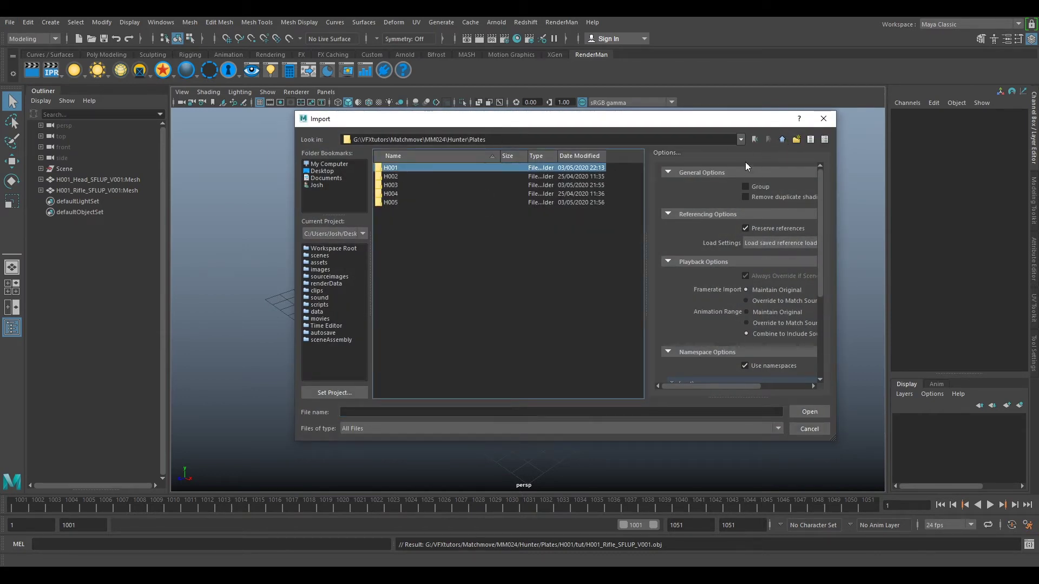
click(783, 139)
double_click(382, 170)
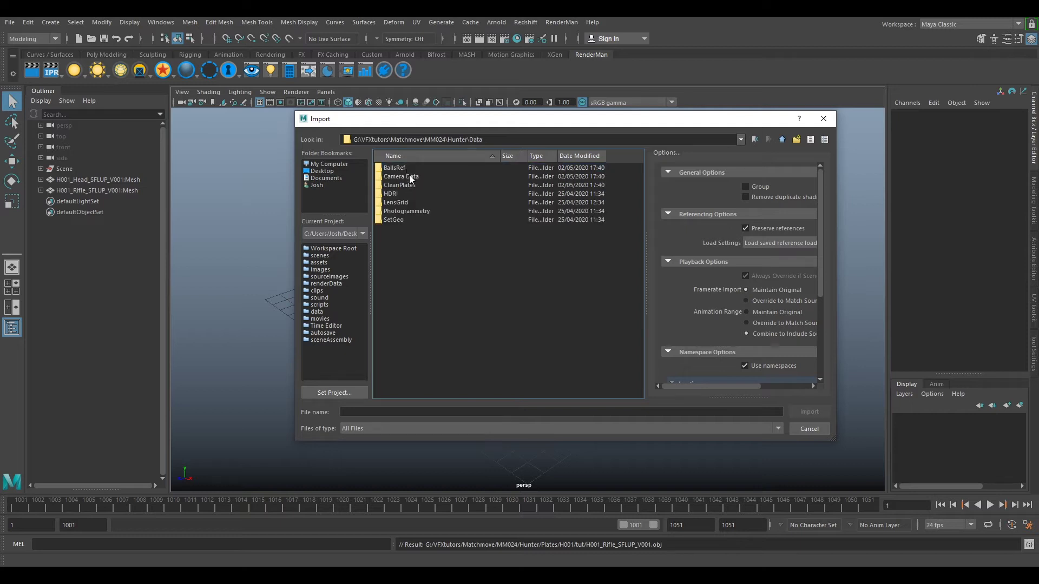
double_click(395, 220)
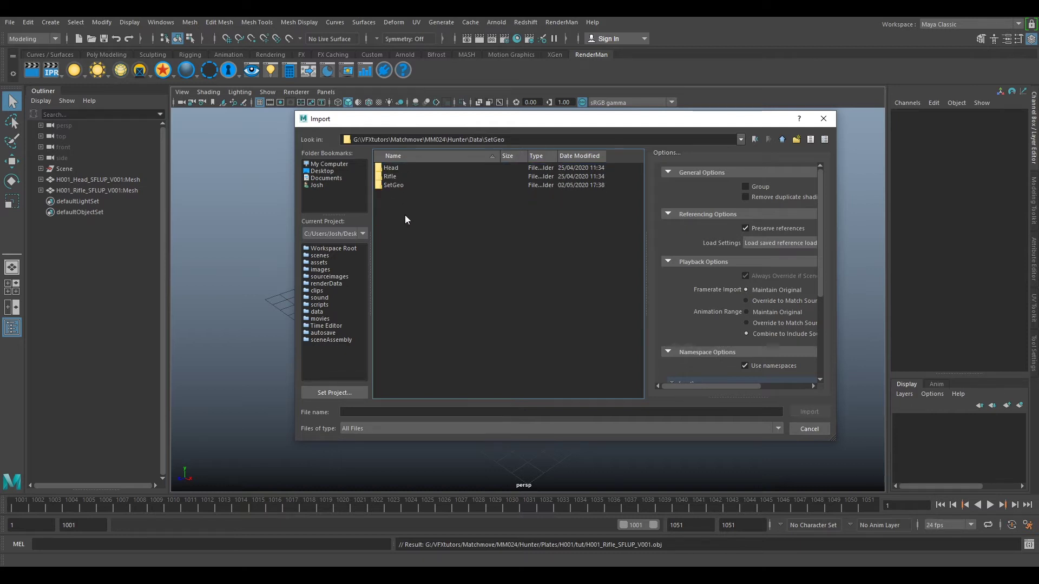
double_click(397, 185)
click(417, 170)
click(806, 413)
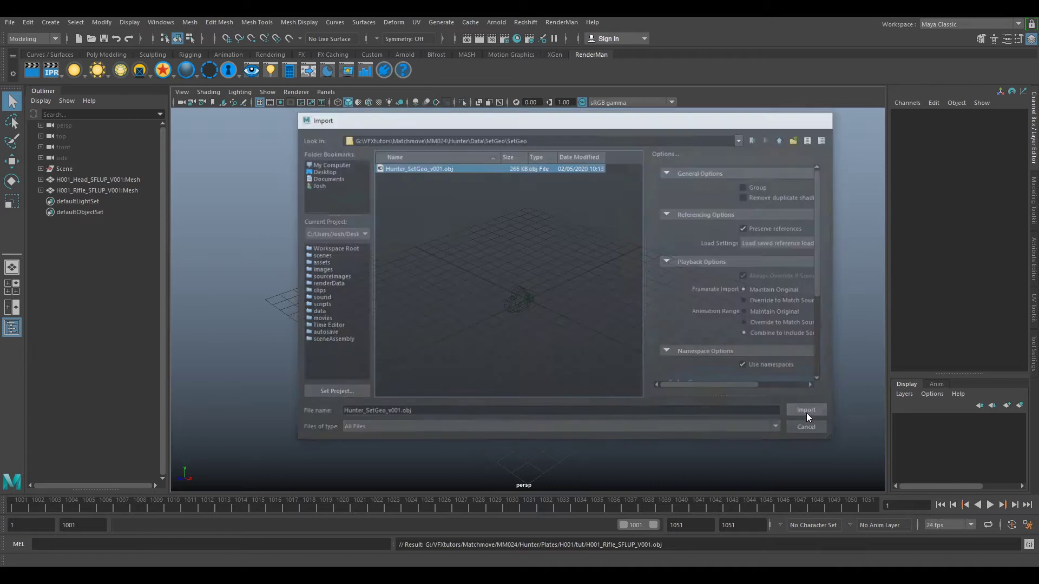
- Frame all the imported geometry, orbit around the set and go to frame 1001
key(a)
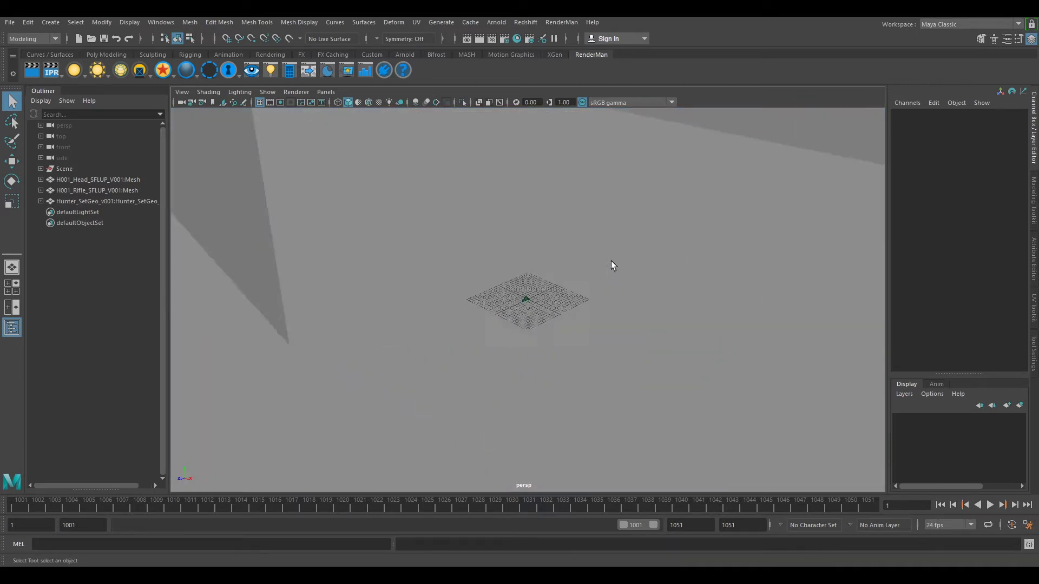
alt+drag(609, 265, 681, 299)
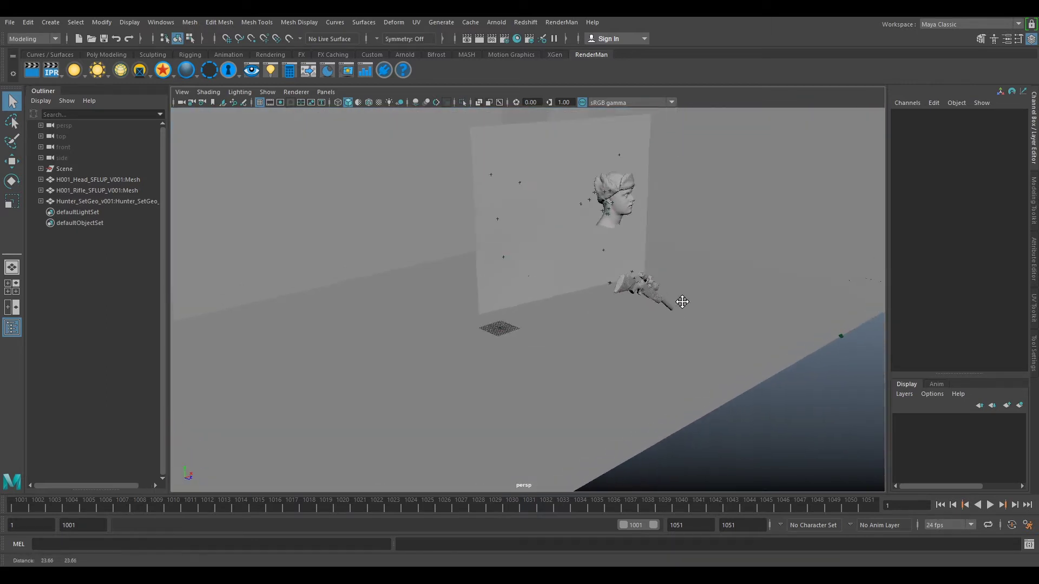
alt+drag(286, 214, 449, 281)
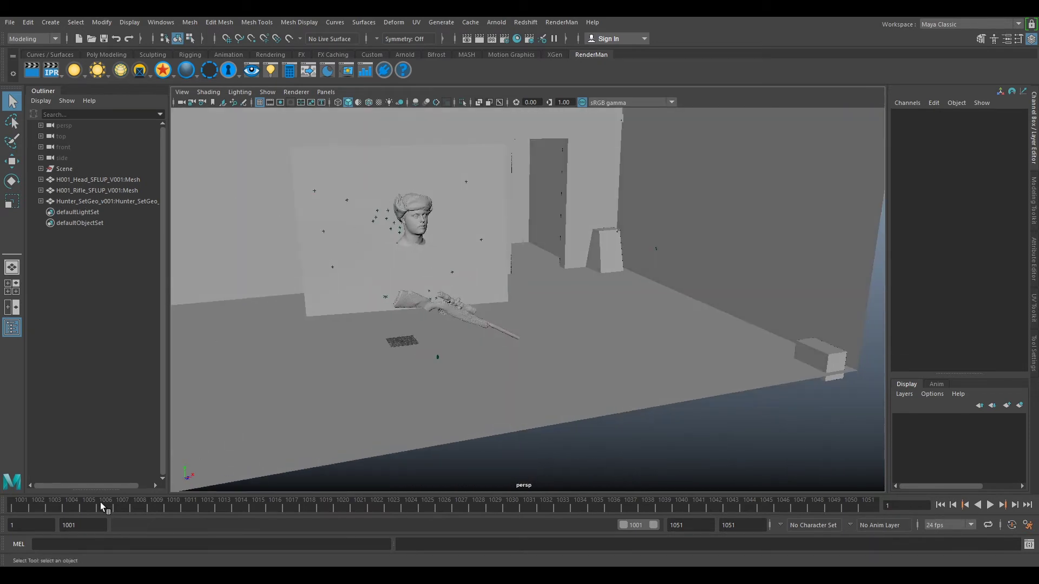
click(20, 505)
mouse_move(470, 321)
alt+mouse_down()
mouse_move(505, 321)
mouse_move(521, 290)
mouse_move(607, 290)
alt+mouse_up()
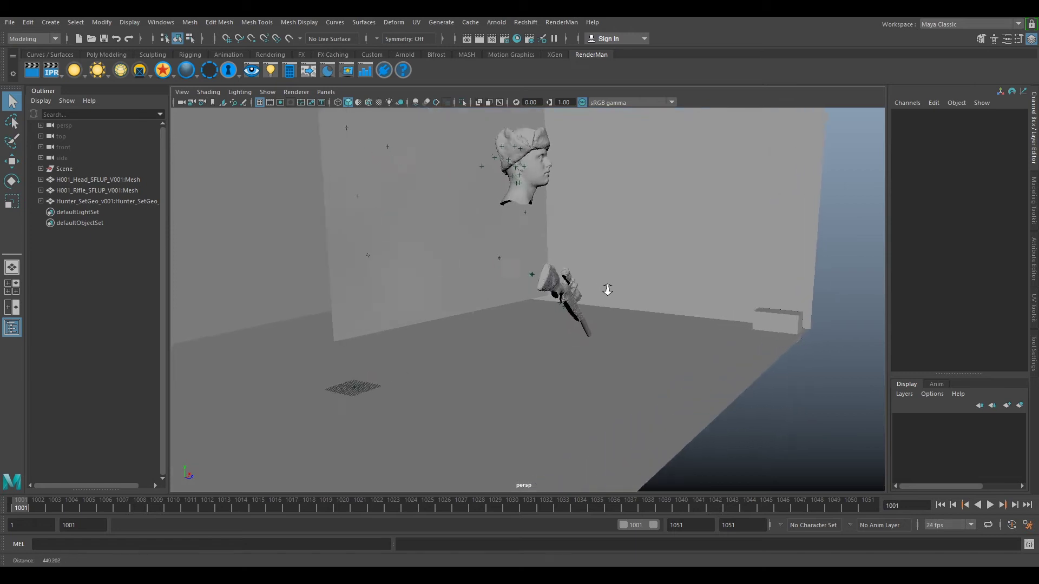
click(326, 92)
mouse_move(337, 103)
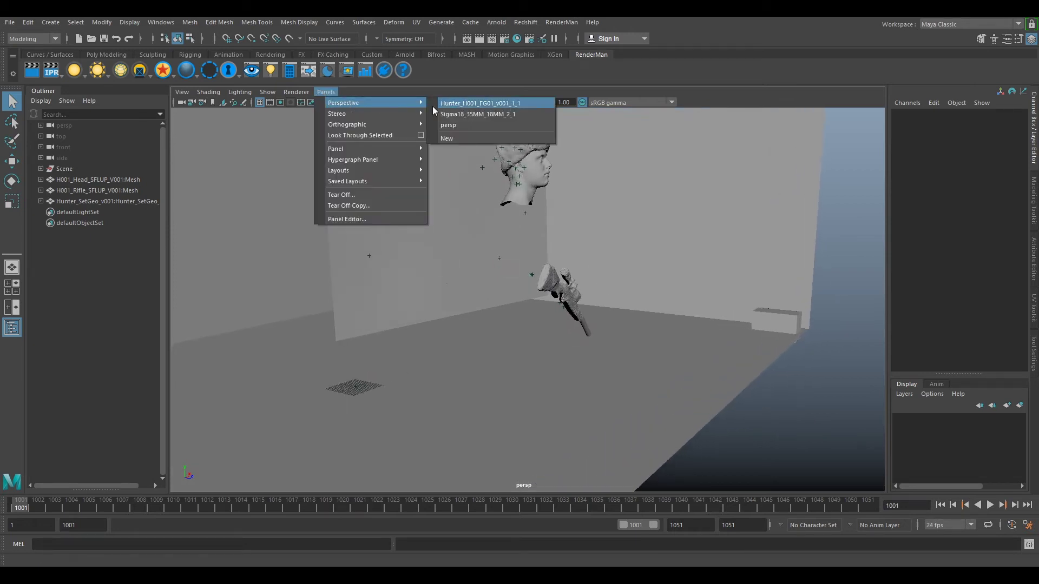
- Expand the Scene group and delete the Sigma18_35MM_18MM_2_1 camera
click(60, 169)
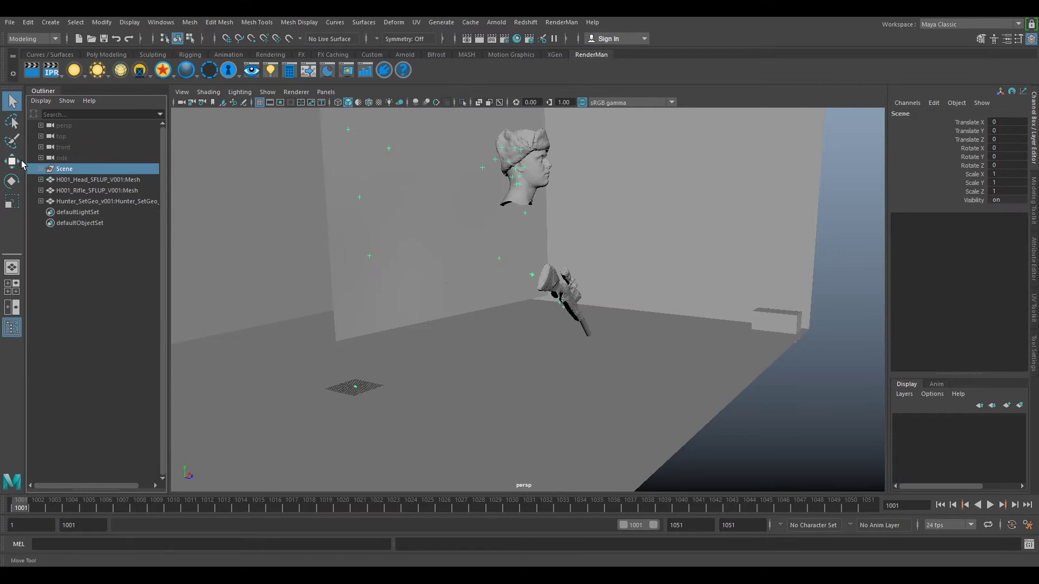
click(41, 169)
click(80, 181)
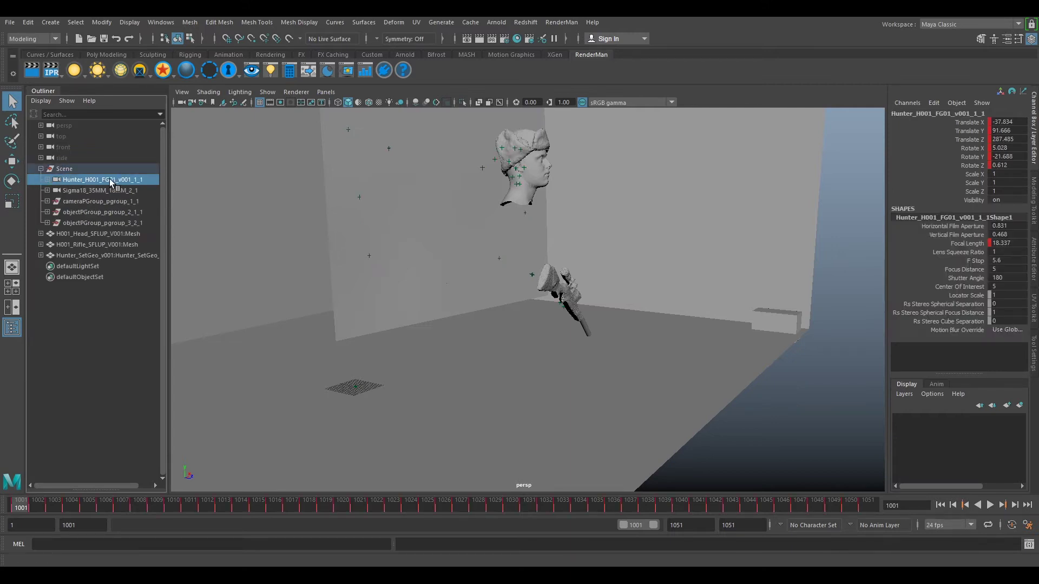
click(94, 190)
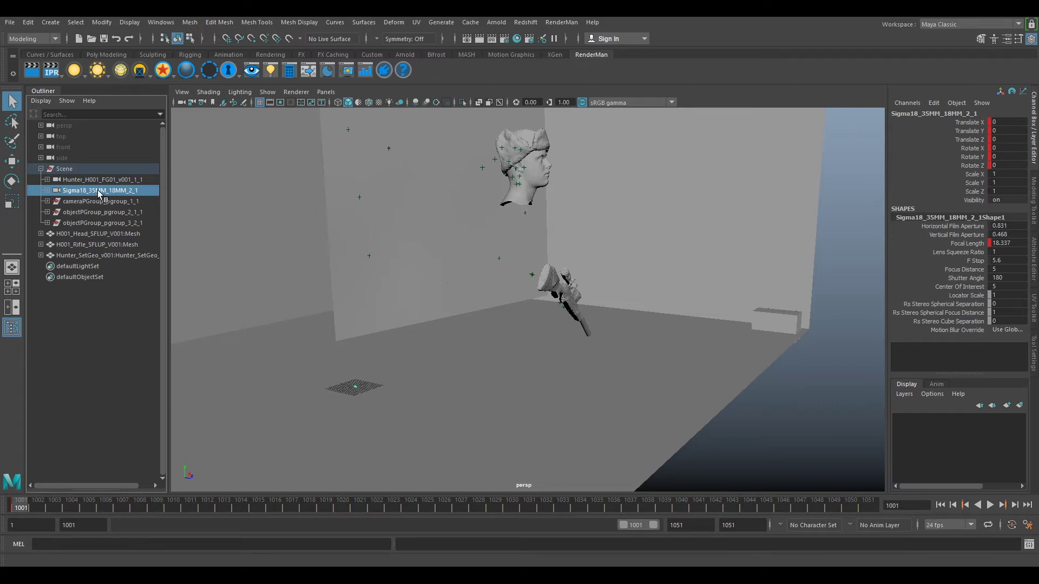
key(Delete)
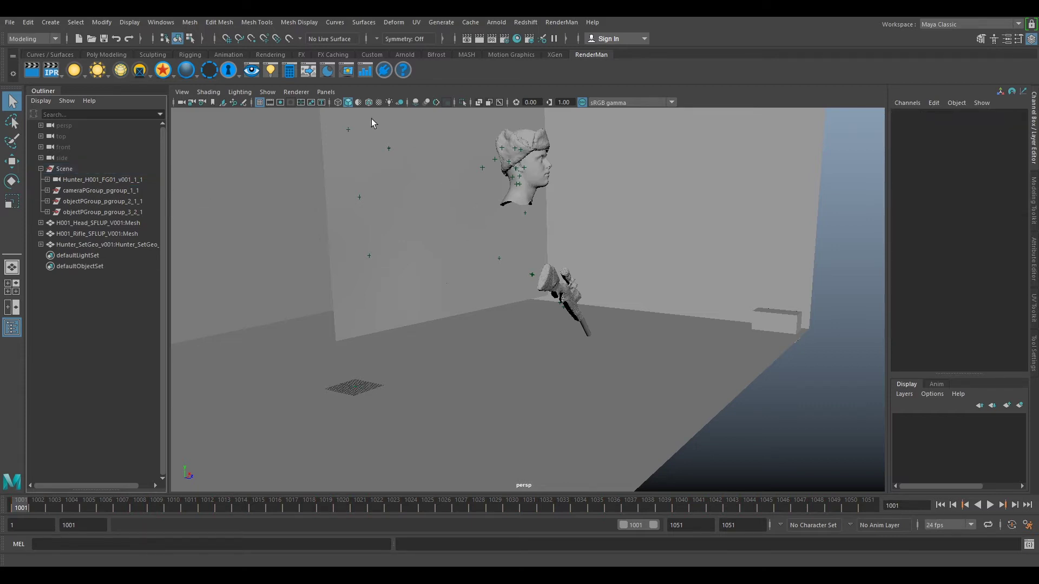
click(326, 92)
- Look through Hunter_H001_FG01_v001_1_1 and show its imagePlaneShape1 attributes
mouse_move(339, 104)
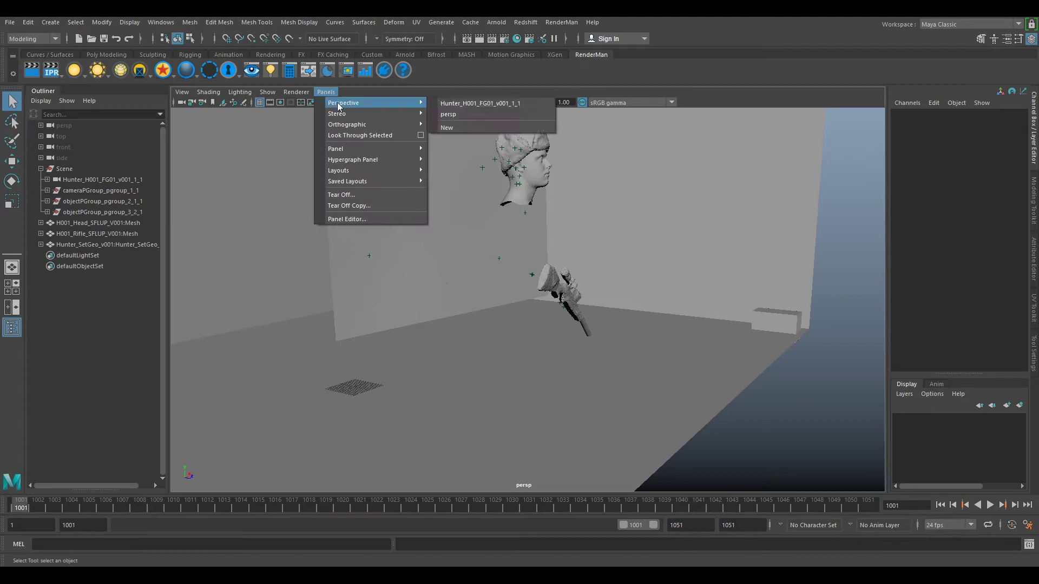
click(459, 103)
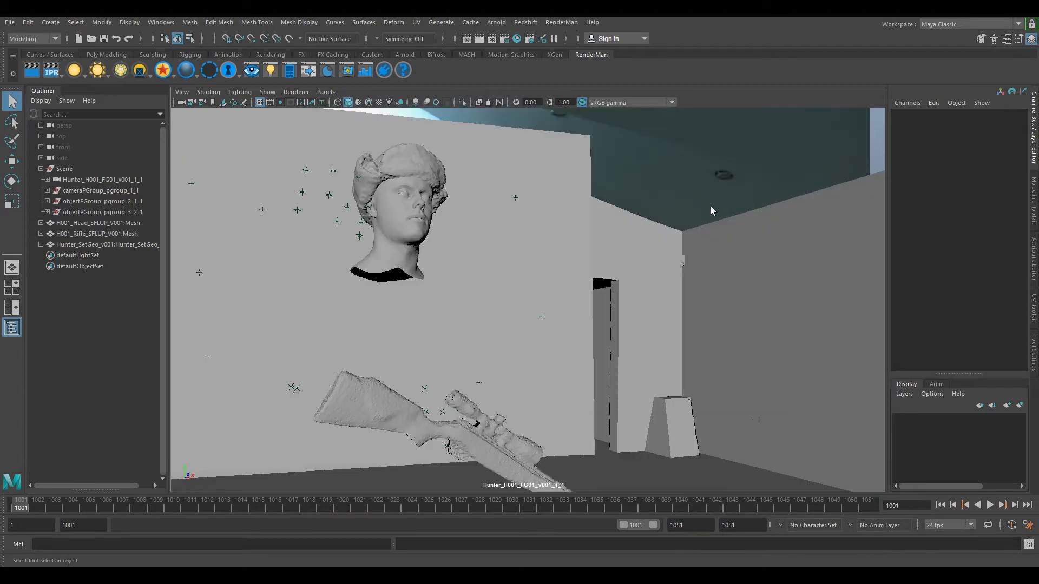
click(182, 104)
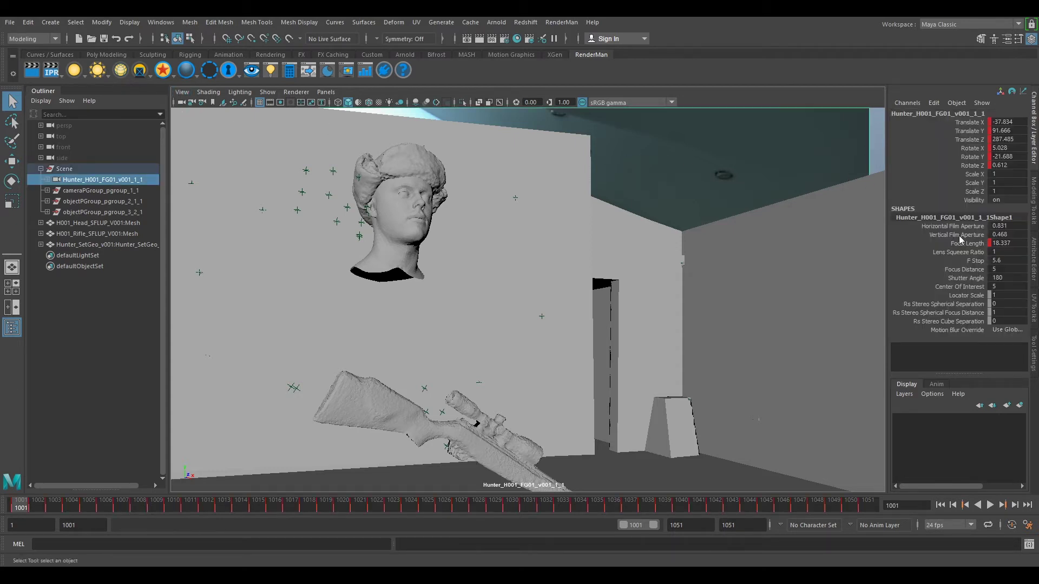
click(1034, 268)
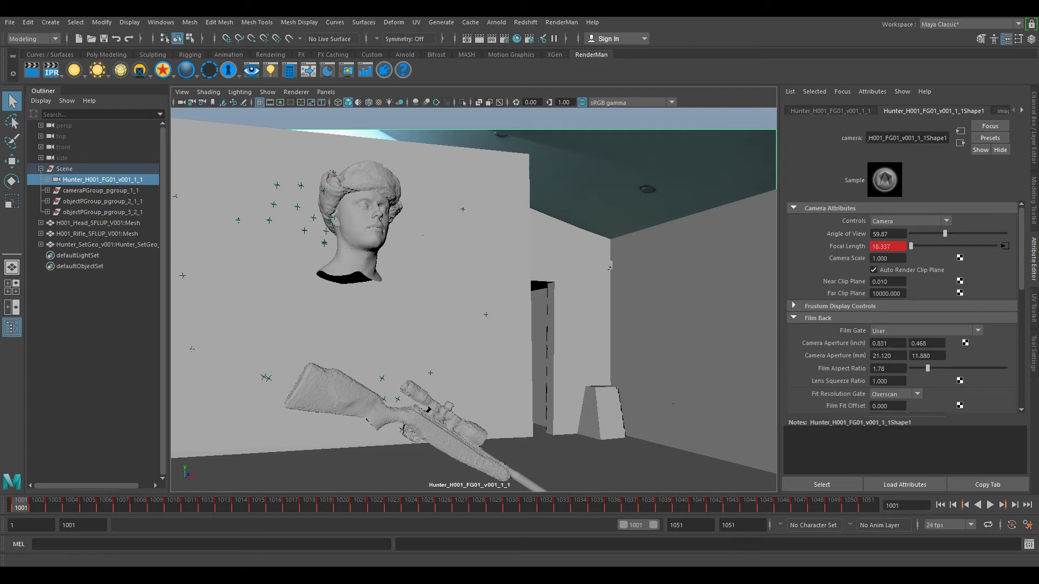
click(1004, 113)
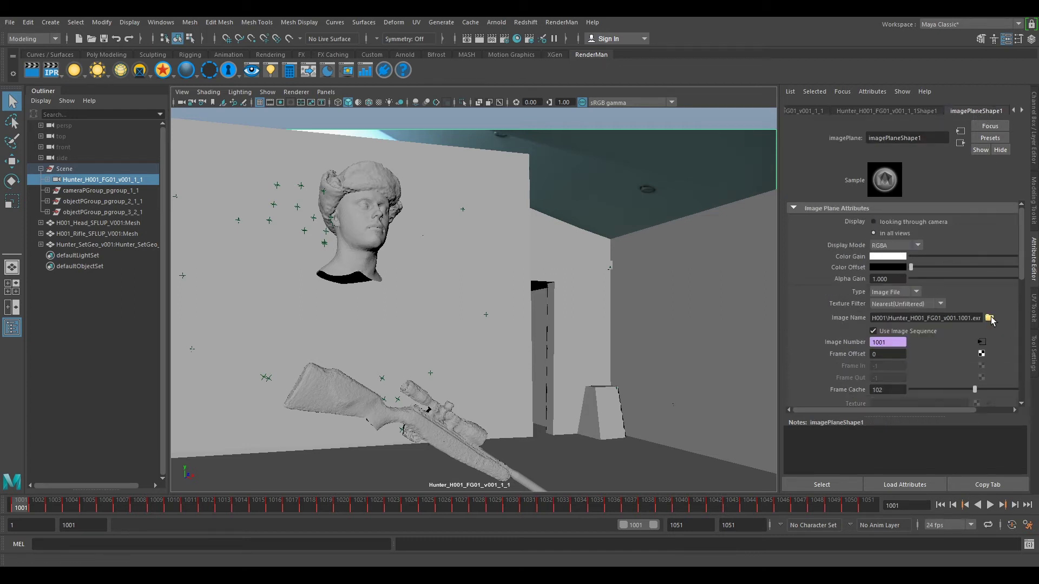
- Load Hunter_H001_FG01_V001_UDP.1001.exr from the H001 tut UDP folder onto the image plane
click(989, 318)
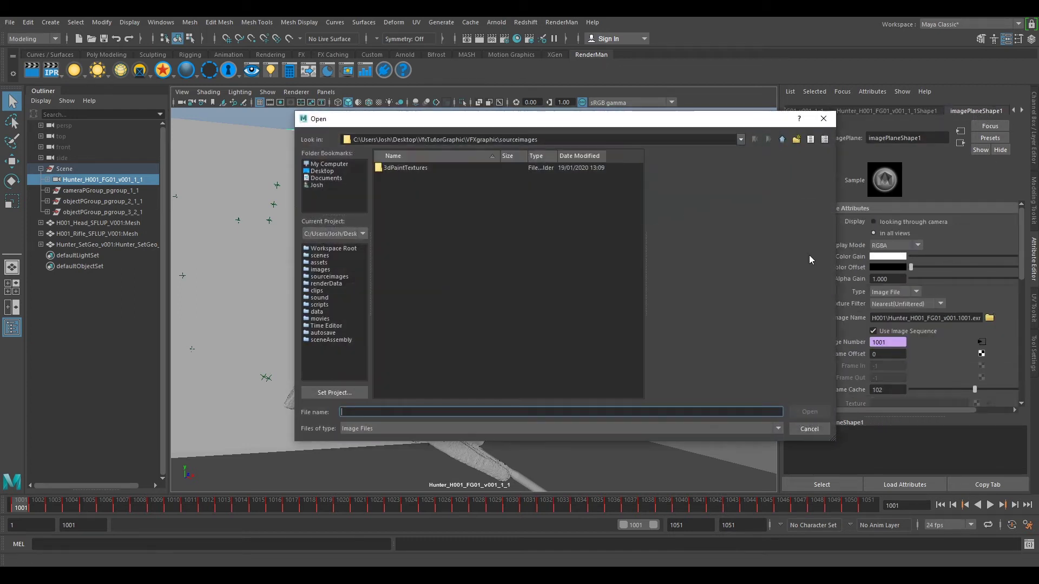
click(338, 164)
double_click(421, 226)
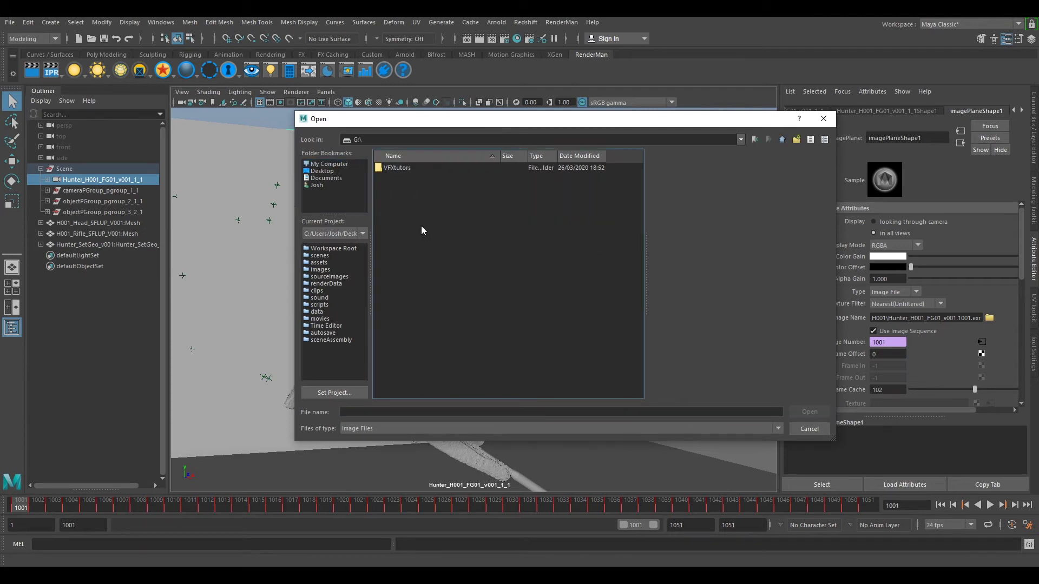
double_click(396, 168)
double_click(410, 168)
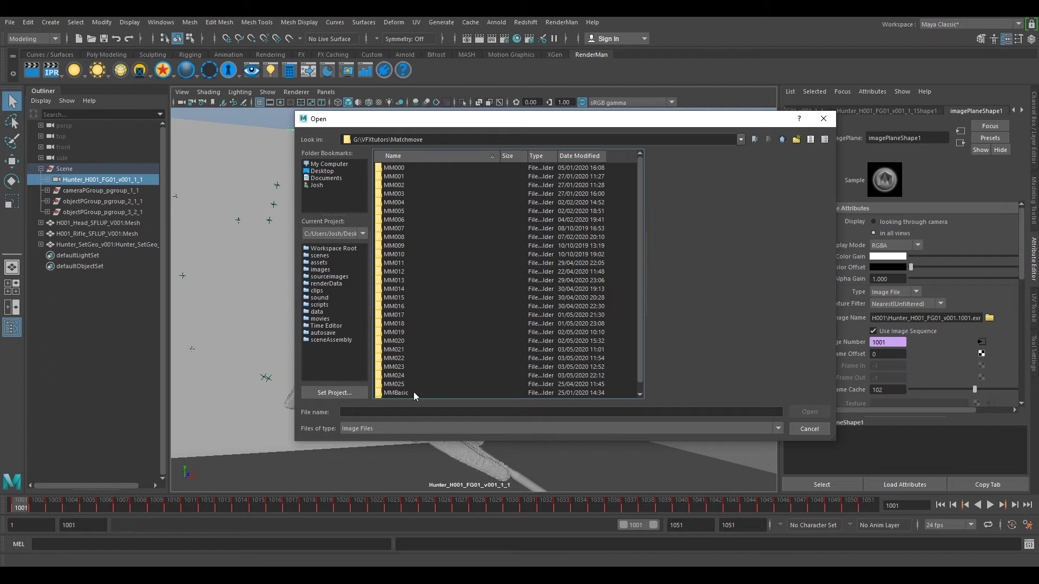
double_click(405, 376)
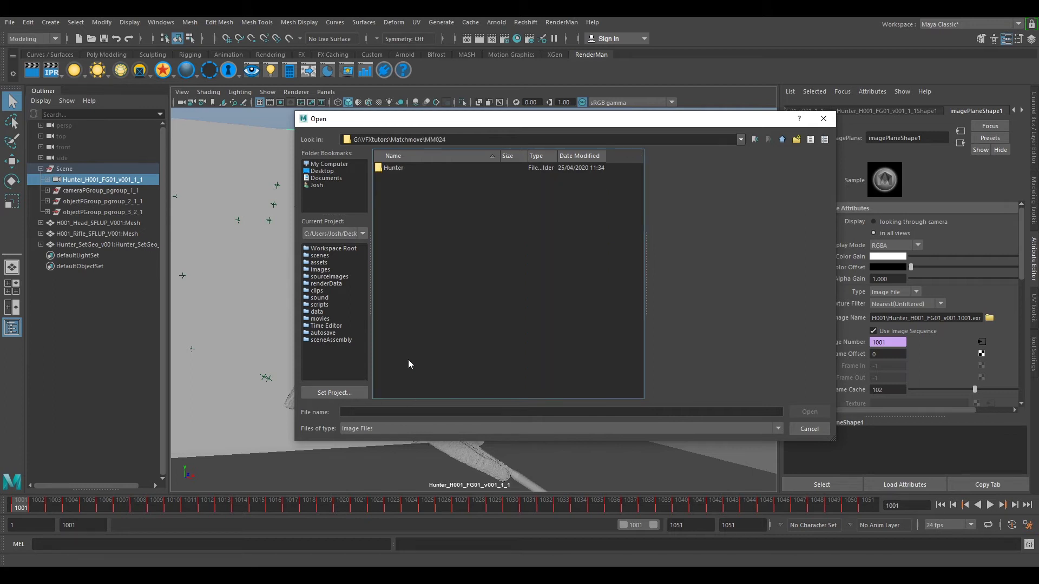
double_click(401, 167)
double_click(398, 175)
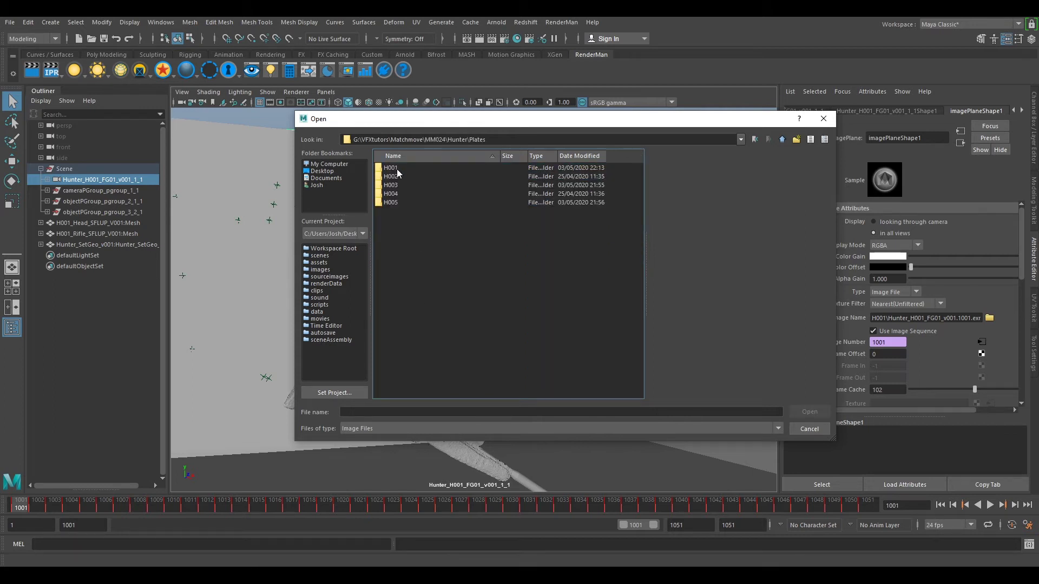
double_click(397, 168)
double_click(407, 168)
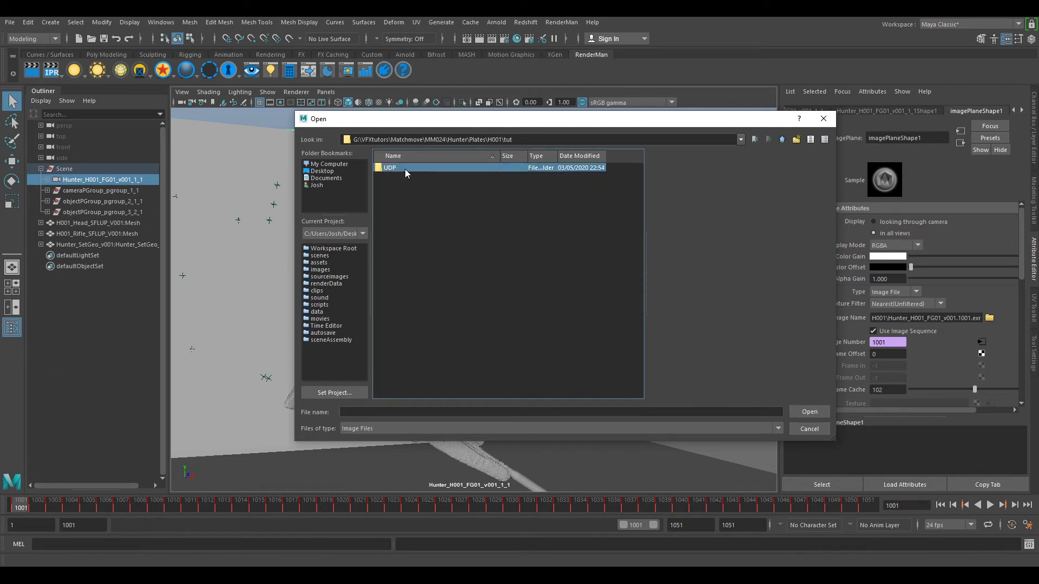
double_click(405, 169)
click(404, 167)
click(825, 414)
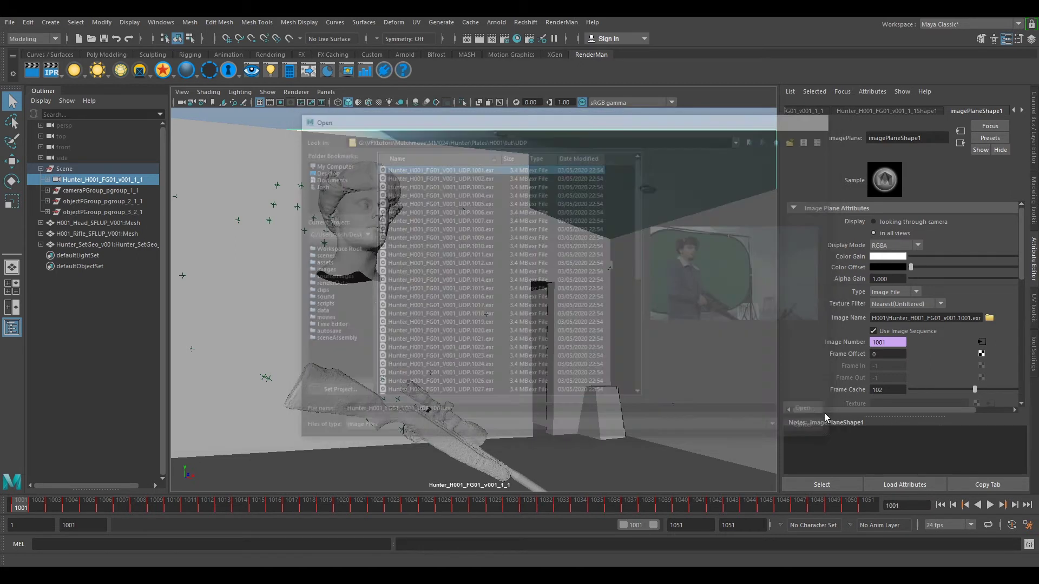
click(874, 331)
- Re-enable Use Image Sequence and set the image plane Placement Depth to 1
click(873, 331)
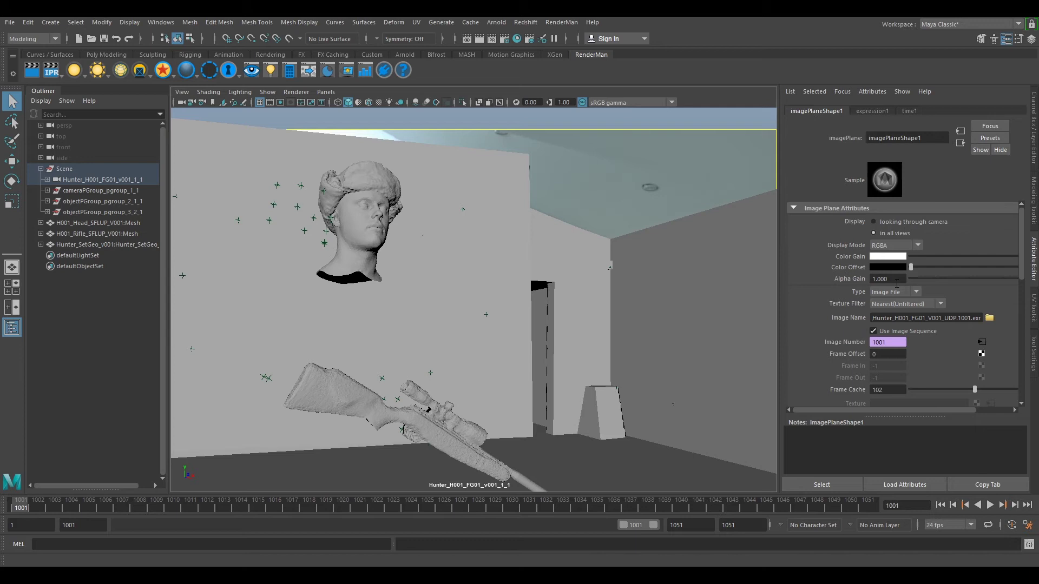
click(874, 279)
scroll(914, 320, down, 5)
scroll(914, 325, up, 1)
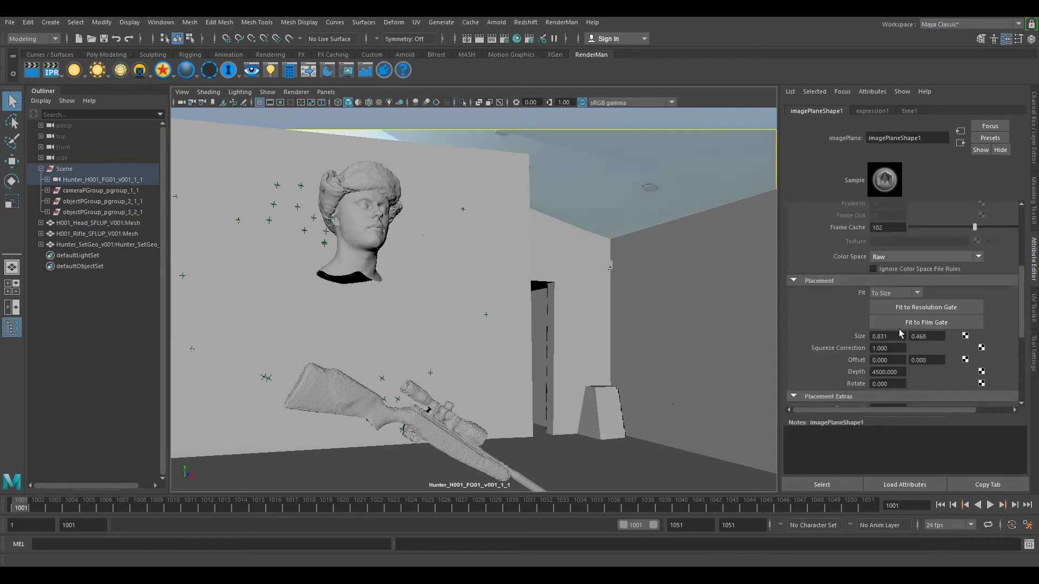
drag(903, 372, 783, 368)
text(1)
key(Return)
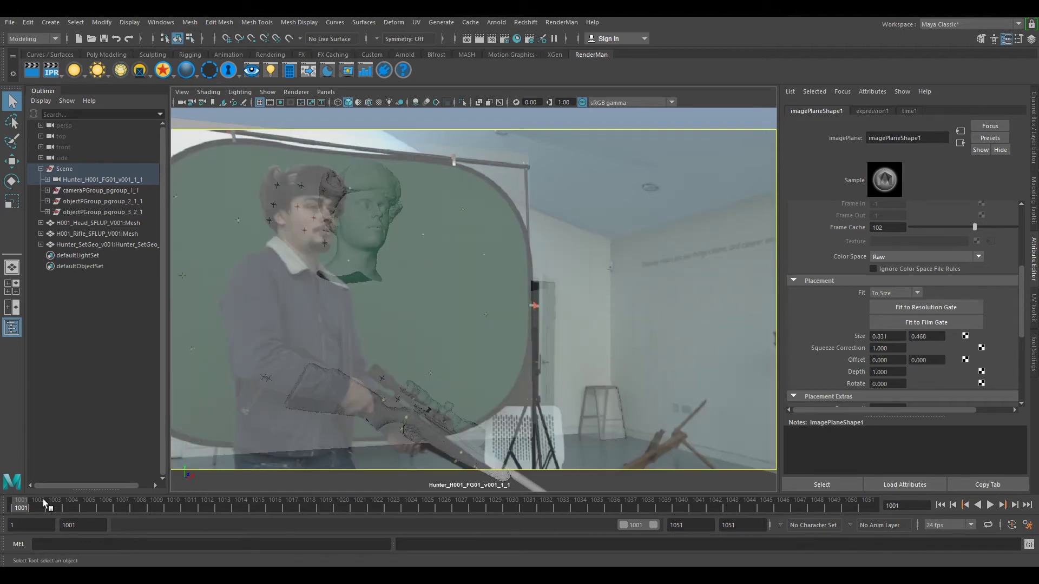
- Scrub and play the plate on the image plane, stopping at frame 1039
mouse_move(44, 499)
mouse_down()
mouse_move(79, 512)
mouse_move(255, 518)
mouse_move(942, 515)
mouse_move(672, 517)
mouse_move(579, 514)
mouse_move(753, 512)
mouse_move(425, 503)
mouse_move(309, 508)
mouse_move(551, 513)
mouse_move(18, 511)
mouse_move(593, 523)
mouse_move(637, 521)
mouse_move(615, 511)
mouse_move(630, 505)
mouse_move(681, 510)
mouse_move(634, 511)
mouse_move(646, 508)
mouse_up()
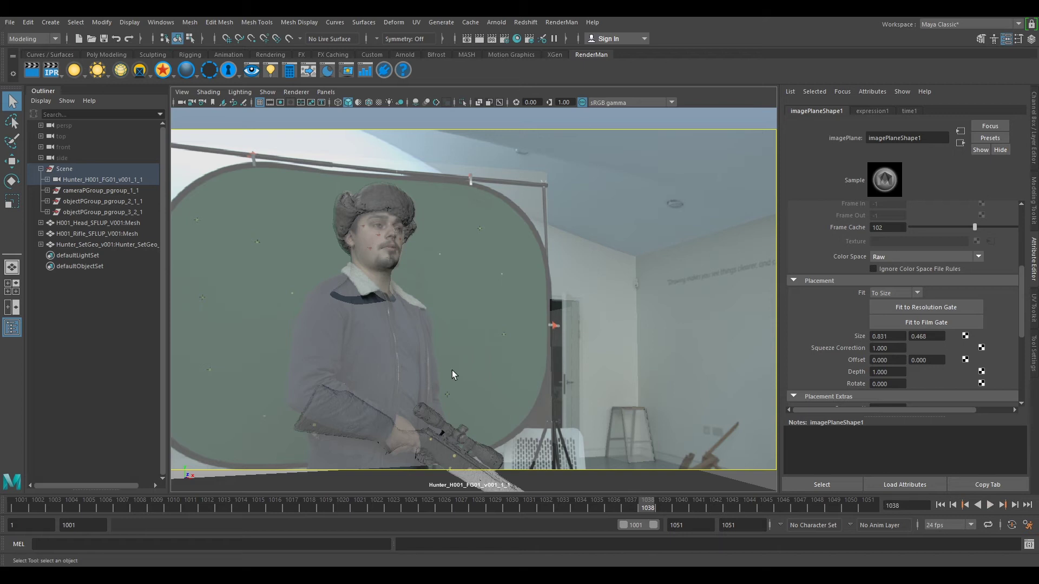
key(alt+v)
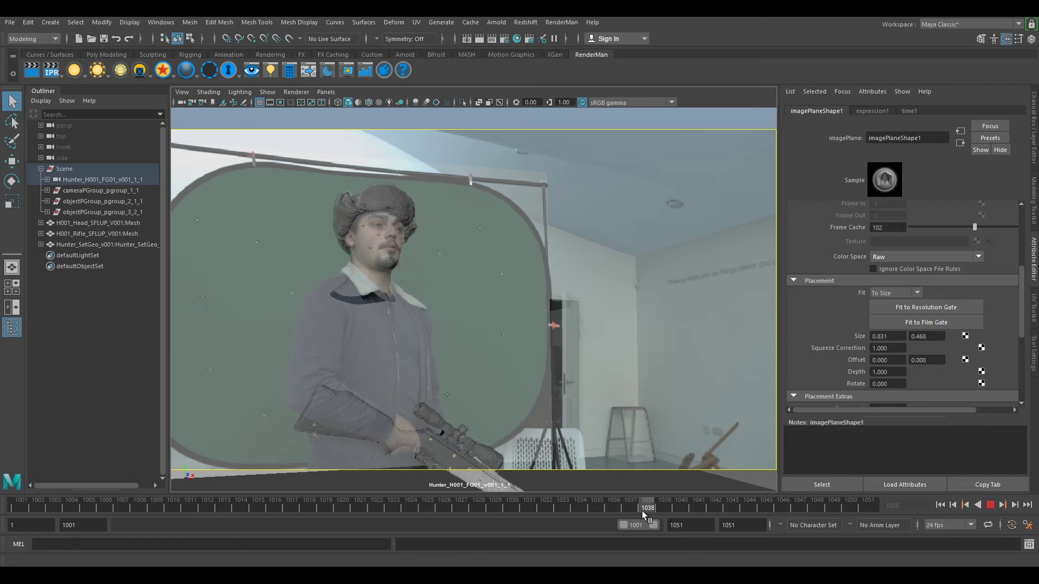
key(alt+v)
mouse_move(649, 507)
mouse_down()
mouse_move(682, 507)
mouse_move(661, 507)
mouse_up()
key(alt+v)
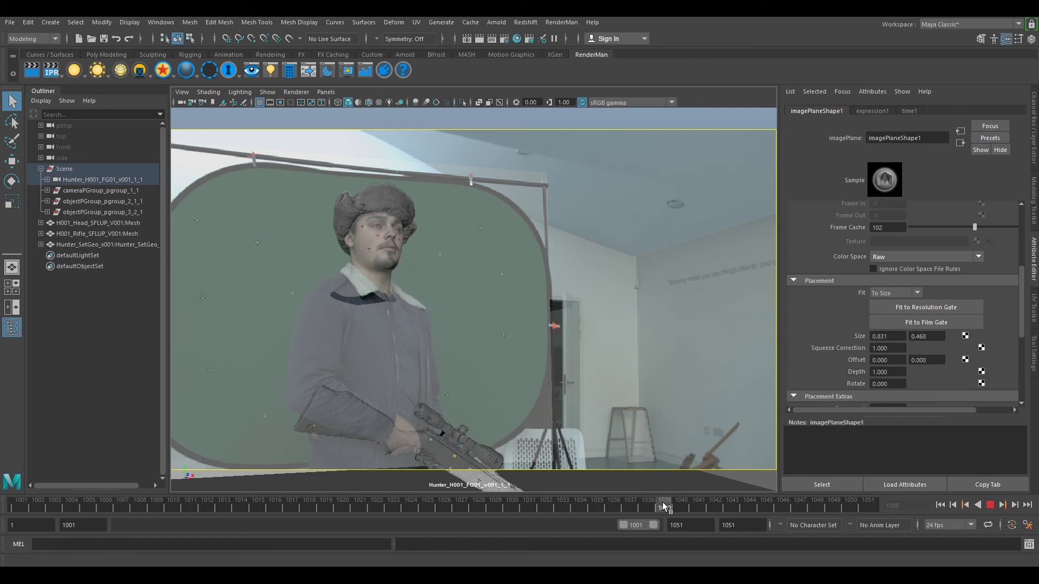
key(alt+v)
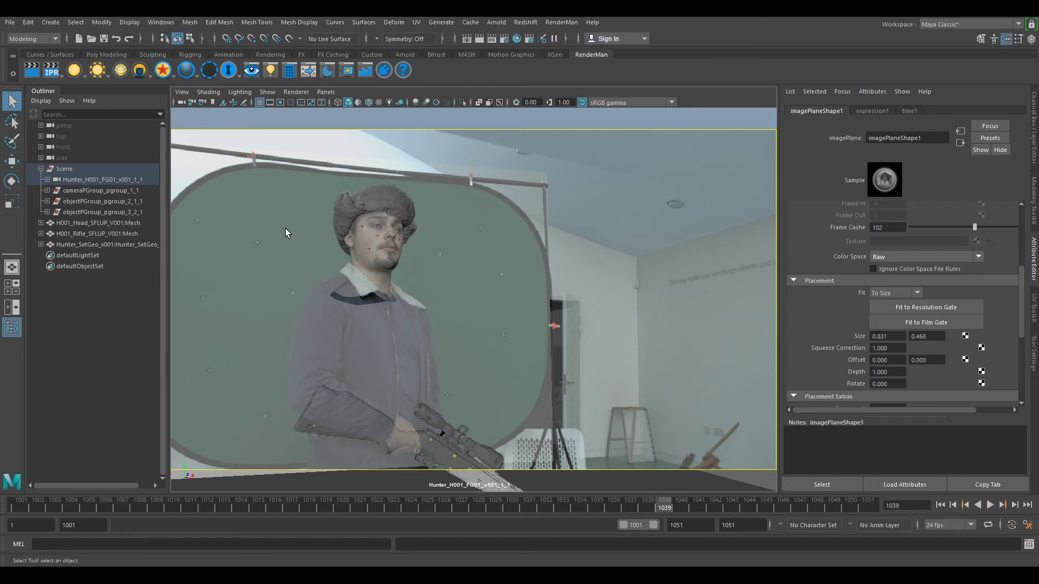
- Parent the H001 head mesh under objectPGroup_pgroup_2_1_1
click(112, 223)
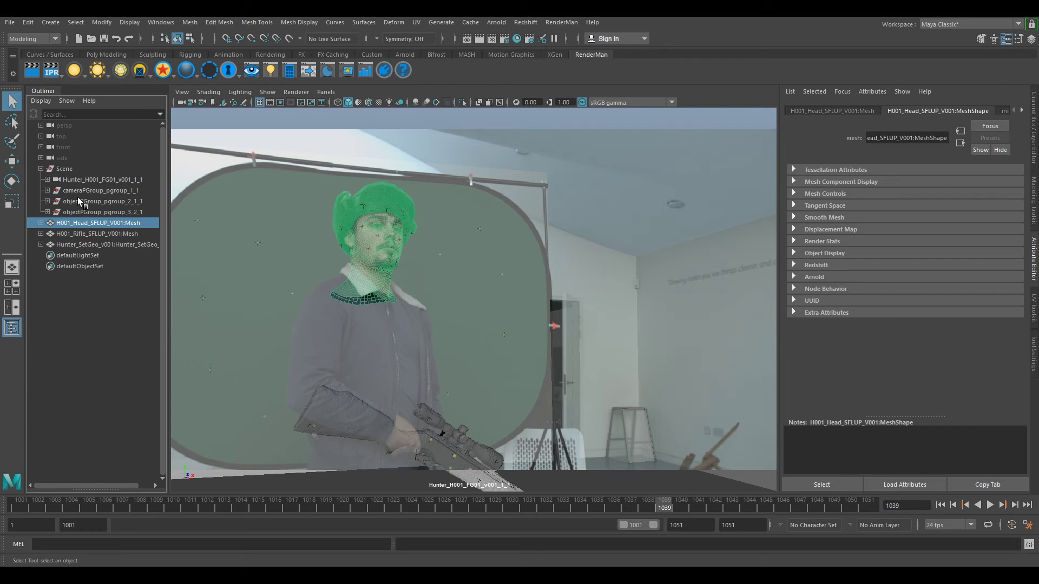
drag(130, 203, 122, 202)
click(128, 192)
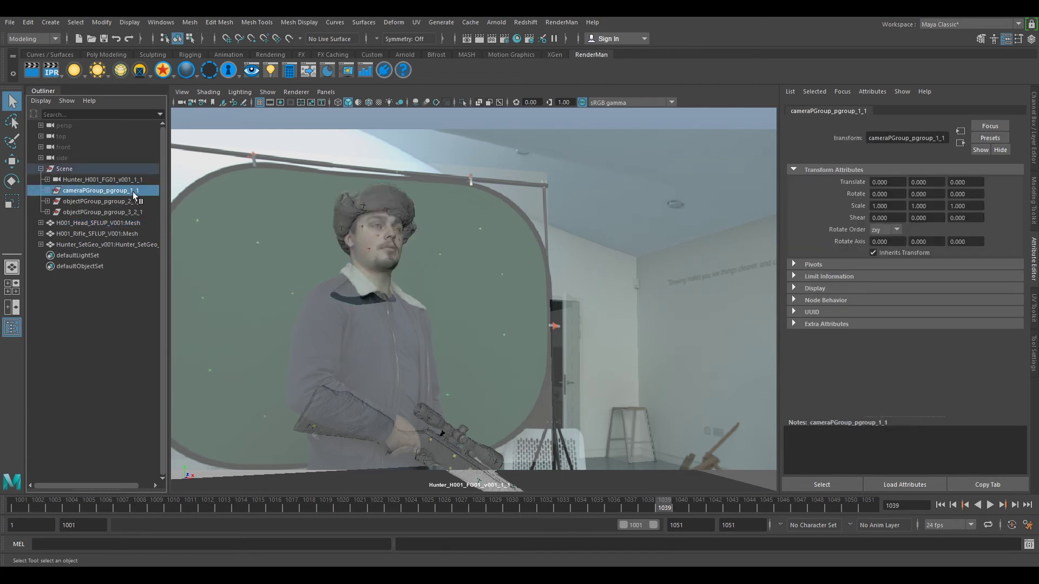
click(93, 201)
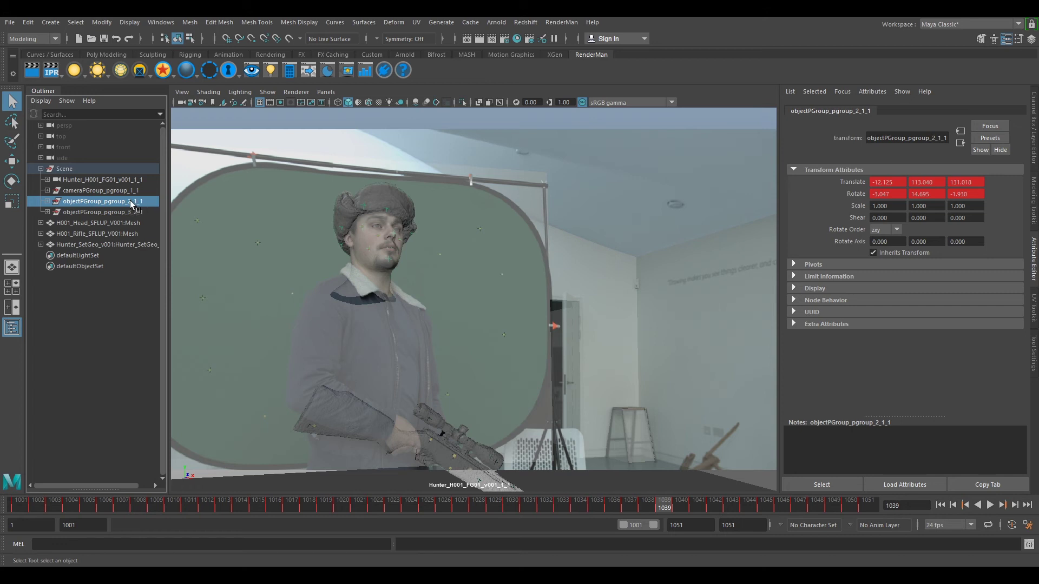
click(109, 223)
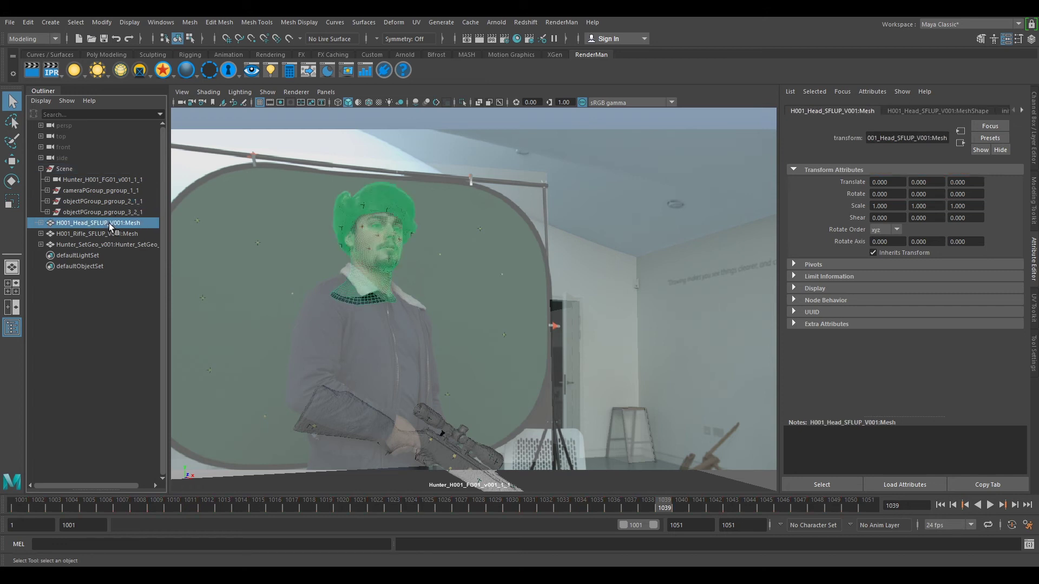
drag(109, 223, 116, 199)
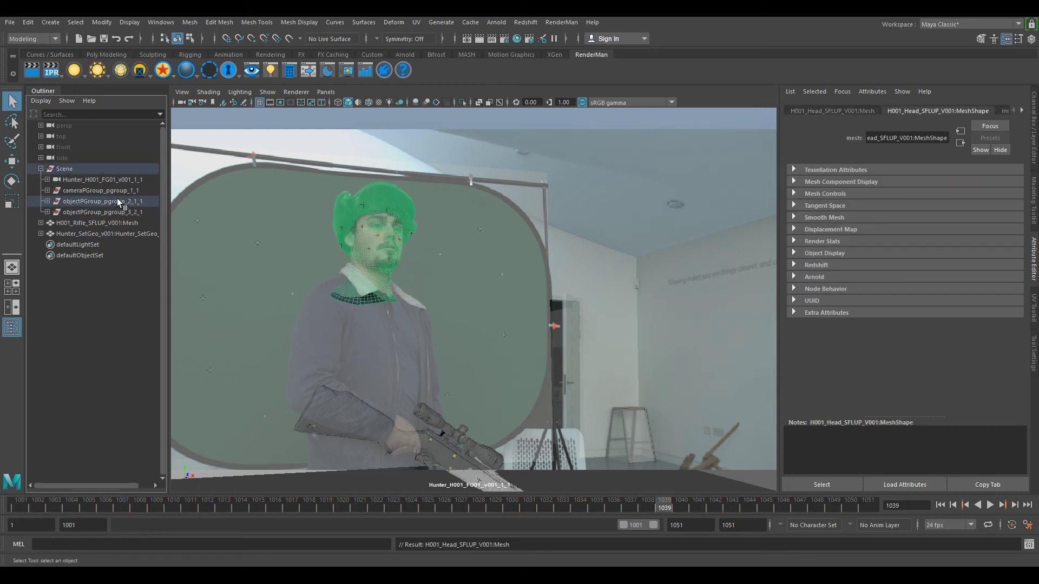
- Parent the rifle mesh under objectPGroup_pgroup_3_2_1, then select the set geometry
click(100, 221)
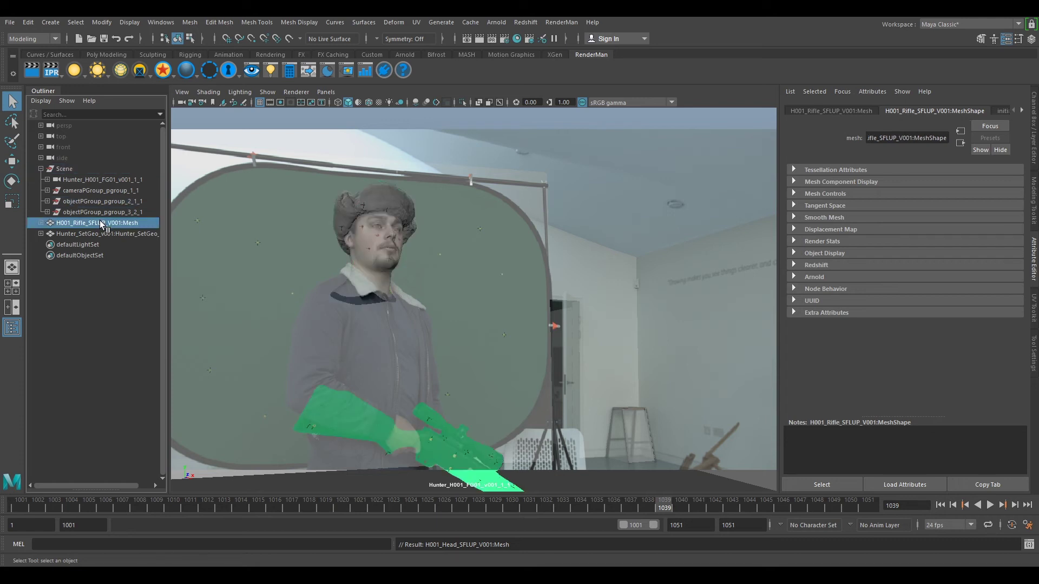
drag(99, 220, 104, 208)
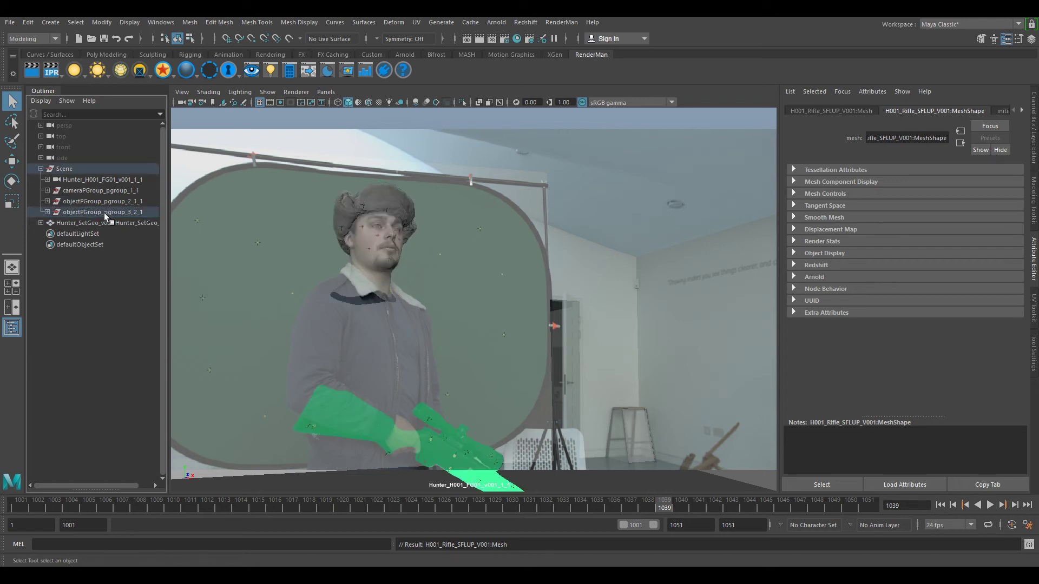
click(103, 222)
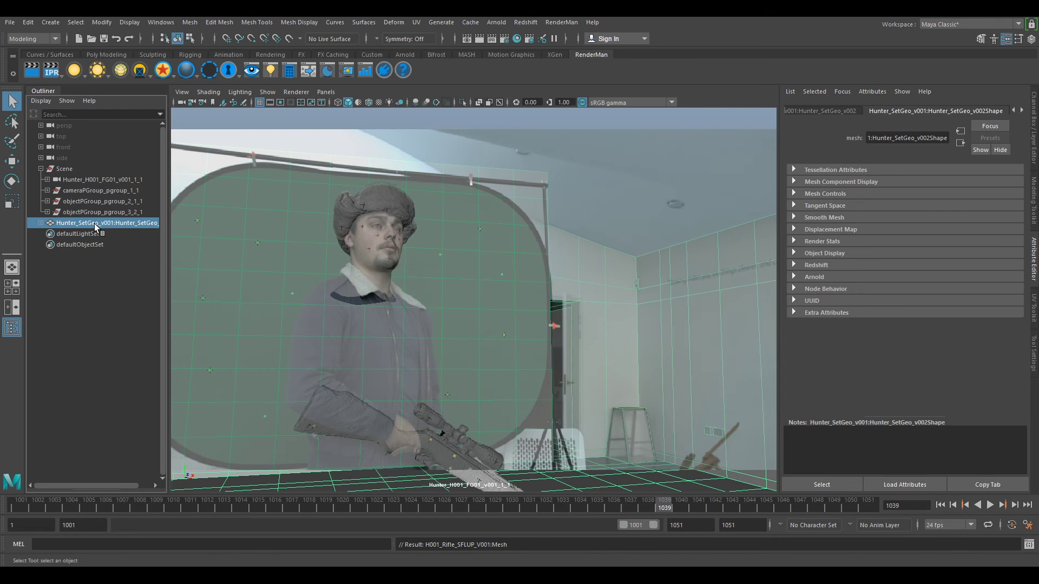
- Group Hunter_SetGeo with Ctrl+G, name the group setGeo_grp, and place it under Scene
key(ctrl+g)
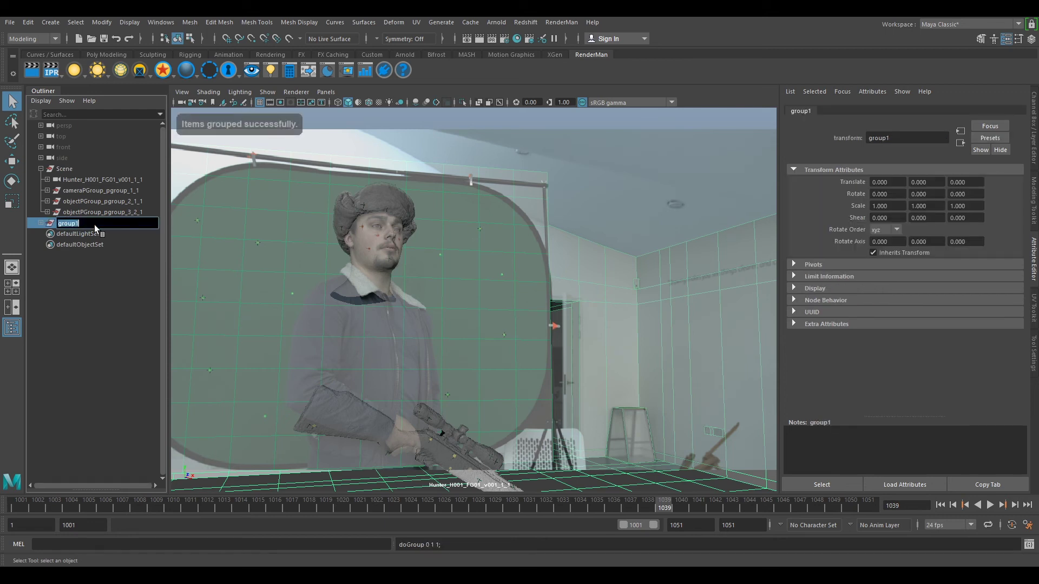
text(srty)
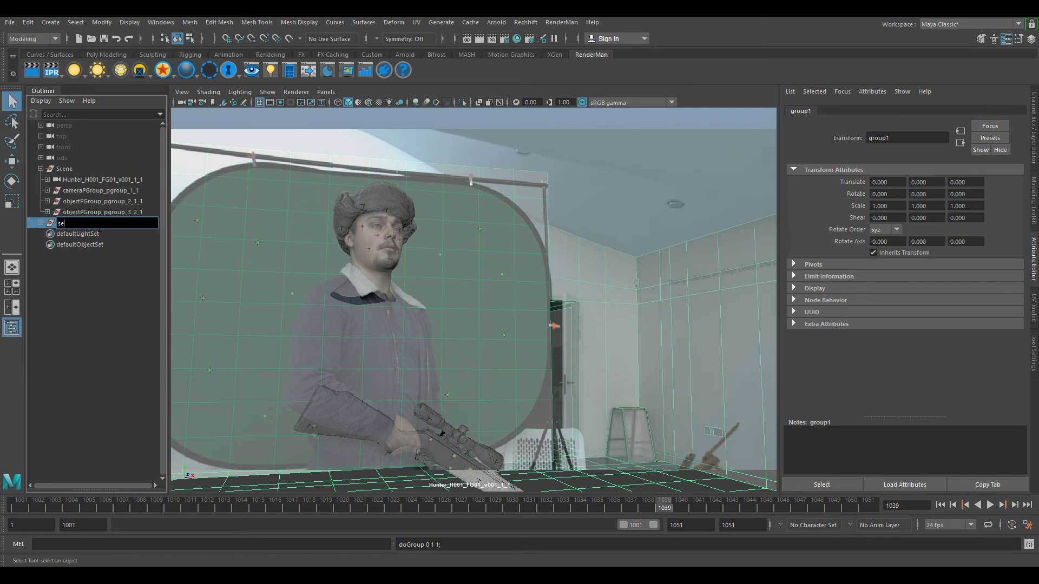
text(tGeo_grp)
key(Return)
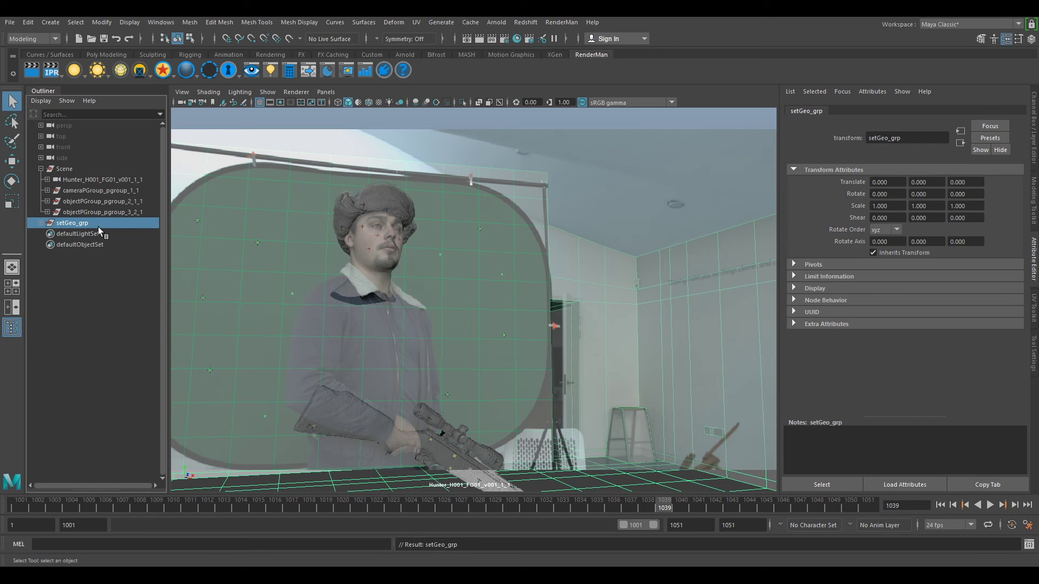
drag(73, 221, 60, 169)
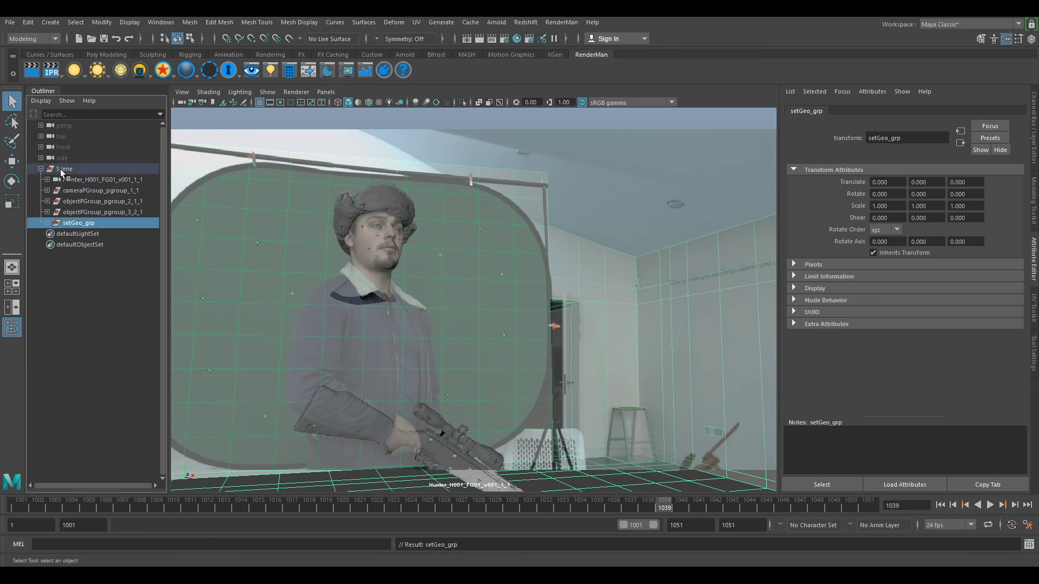
click(68, 499)
key(alt+v)
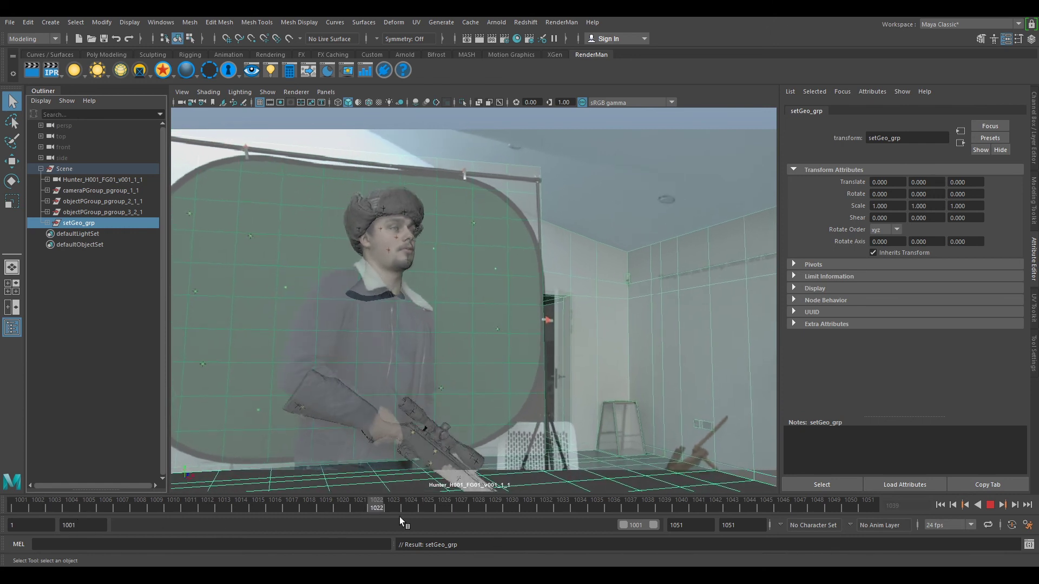
click(990, 505)
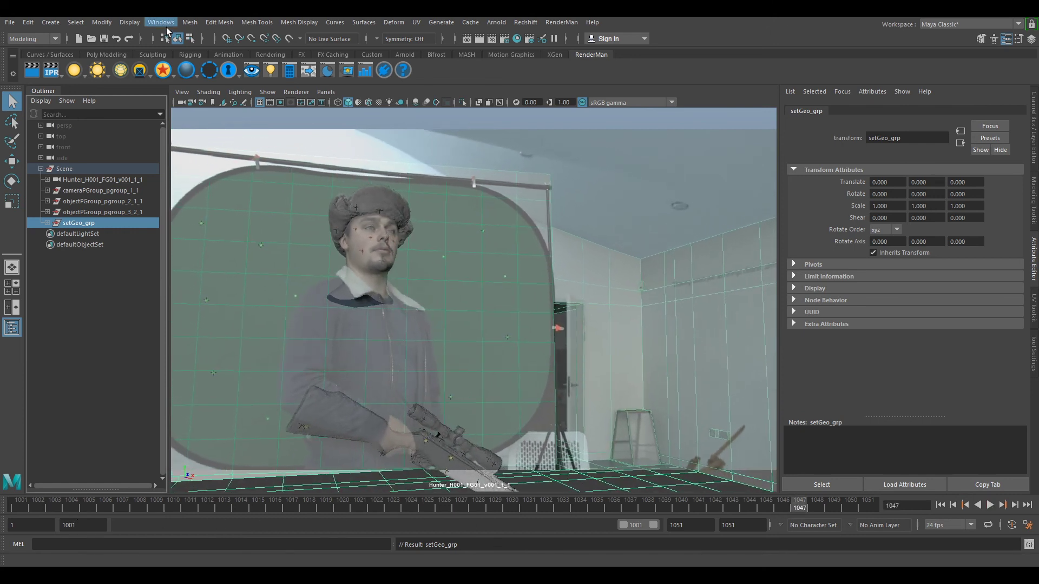
click(209, 92)
click(237, 187)
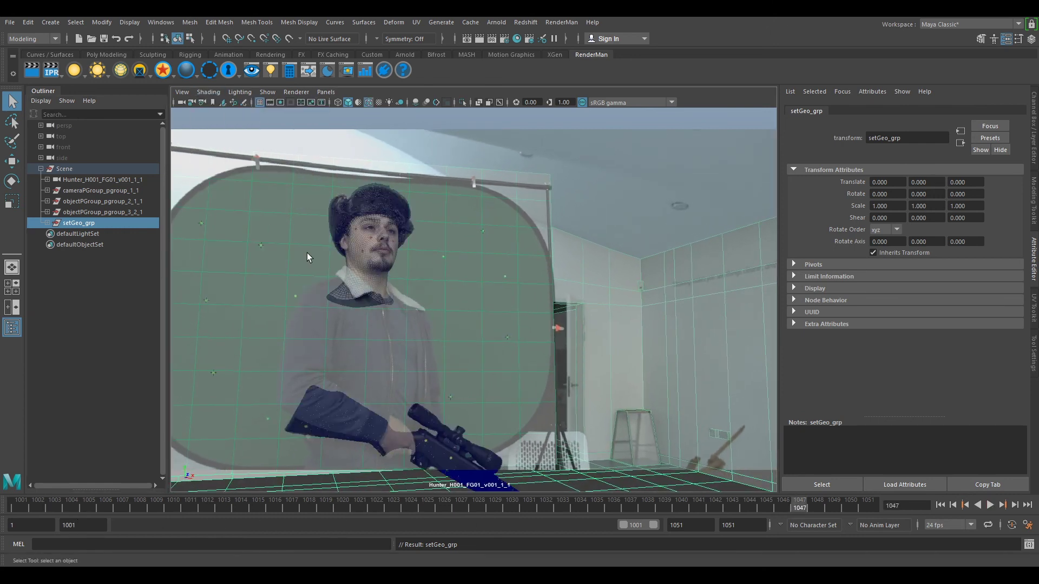
key(alt+v)
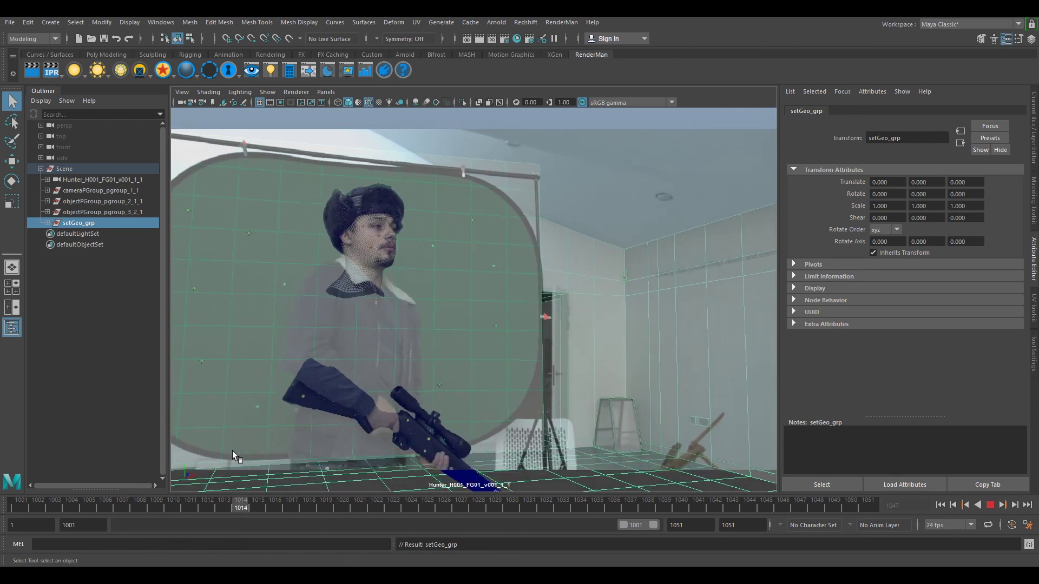
key(alt+v)
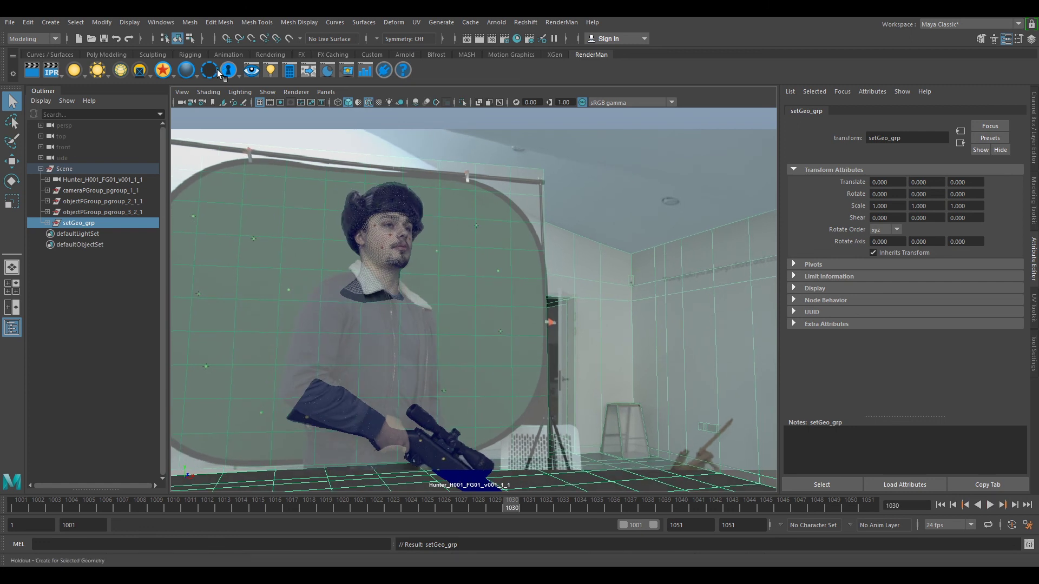
click(208, 92)
click(230, 190)
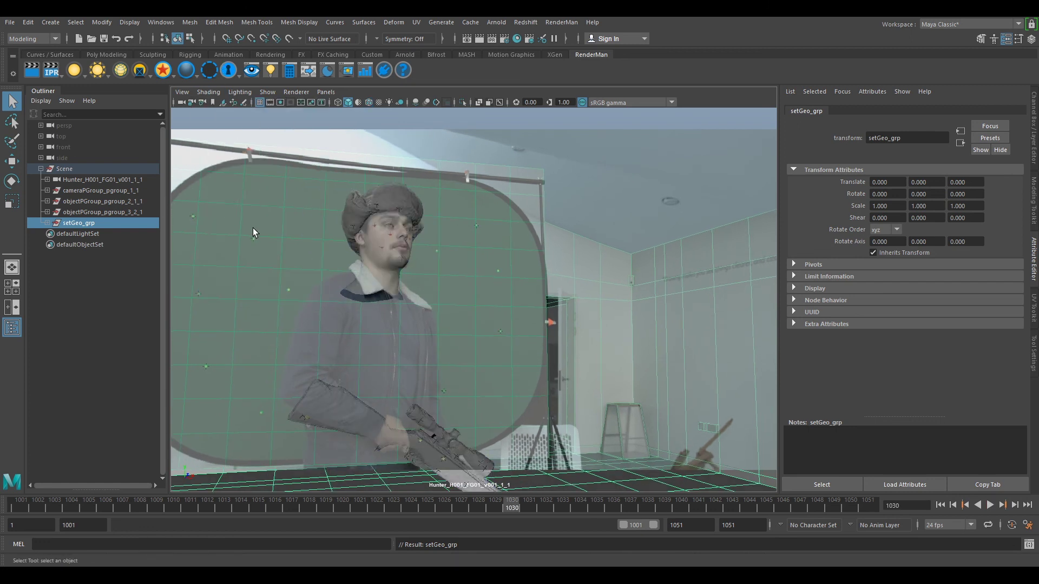
drag(324, 502, 580, 502)
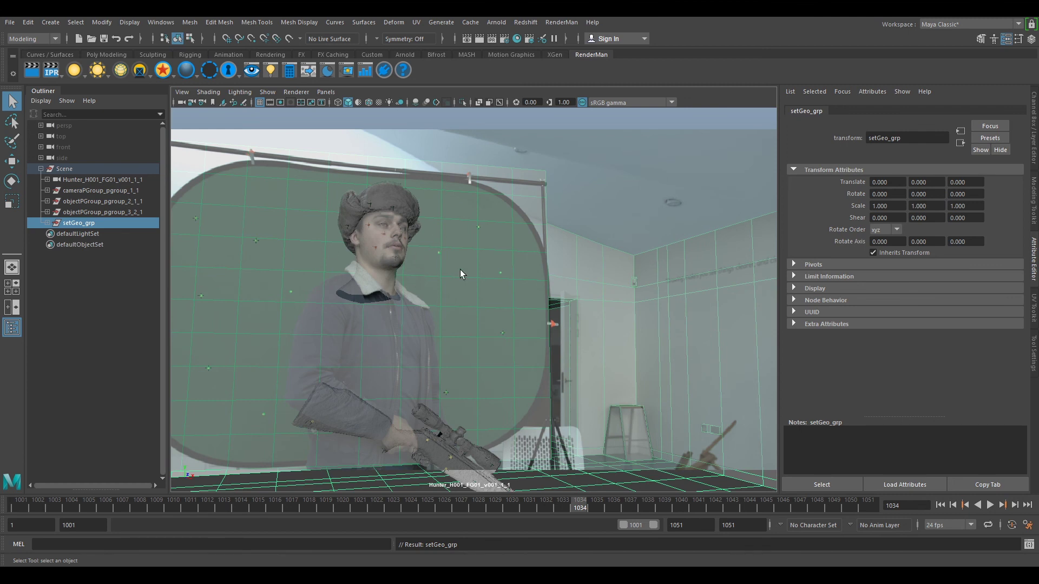
drag(443, 508, 502, 496)
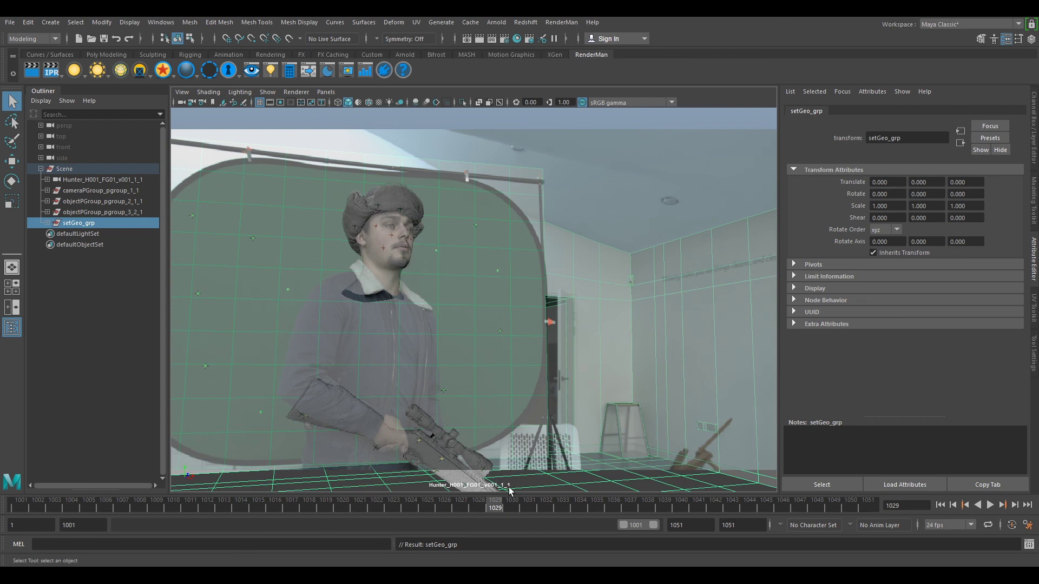